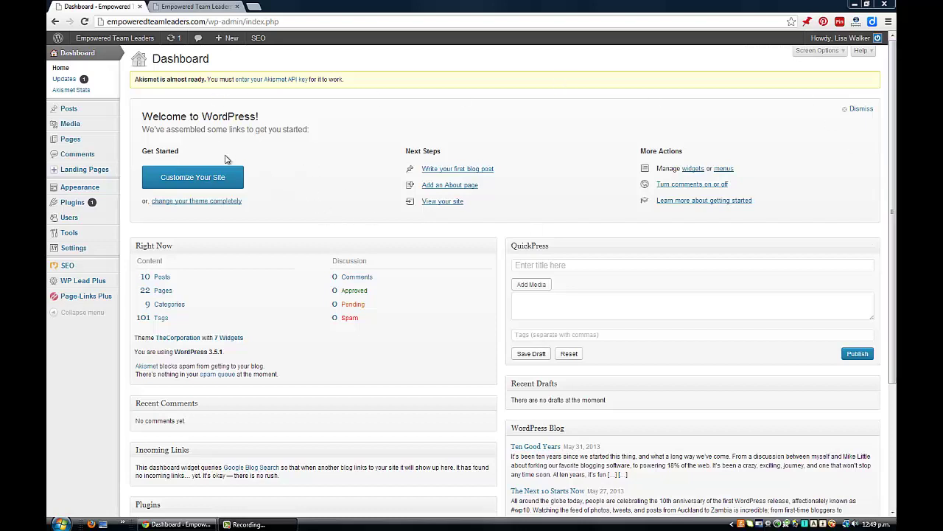
Step: On the Dashboard, bring up the Settings submenu in the admin sidebar
{"action": "mouse_move", "coordinate": [79, 252]}
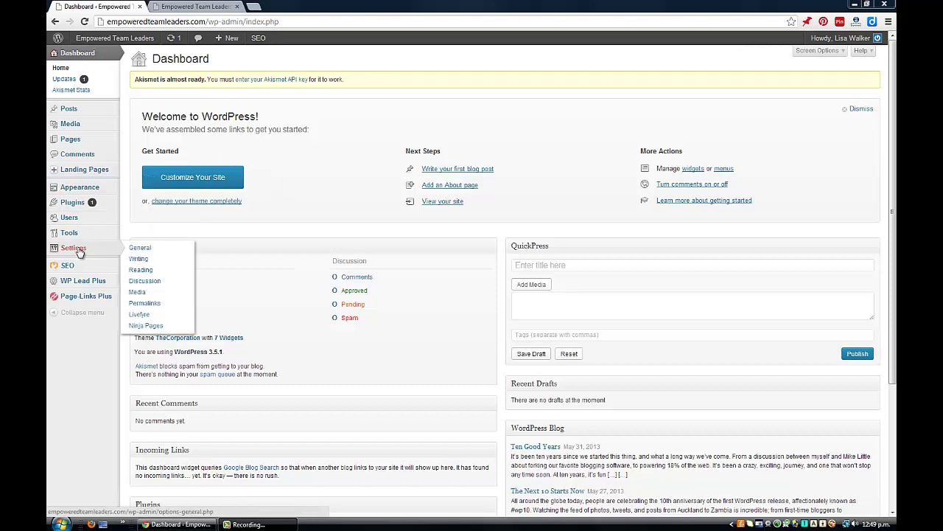
Step: Inspect the custom permalink structure /%category%/%postname%, dismiss the colour-scheme warning, then view the live homepage
{"action": "left_click", "coordinate": [151, 305]}
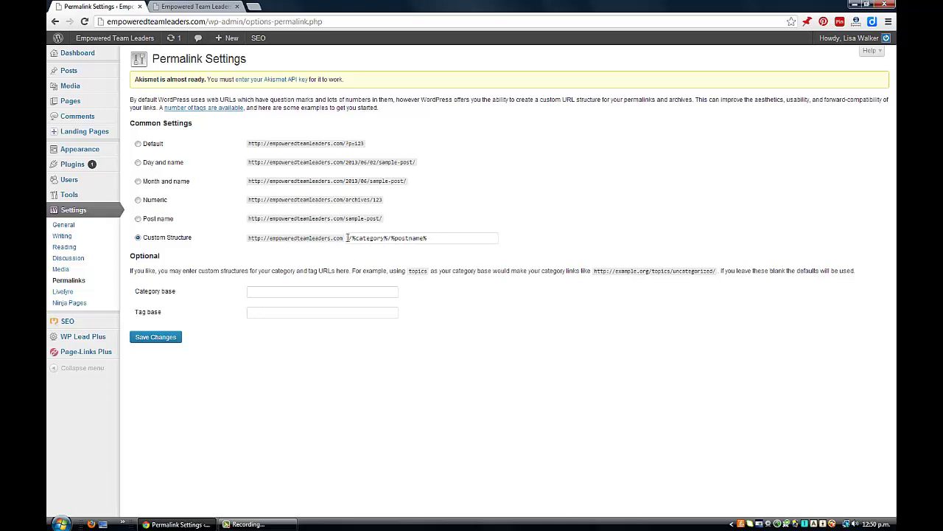
{"action": "left_click_drag", "start_coordinate": [348, 238], "coordinate": [438, 238]}
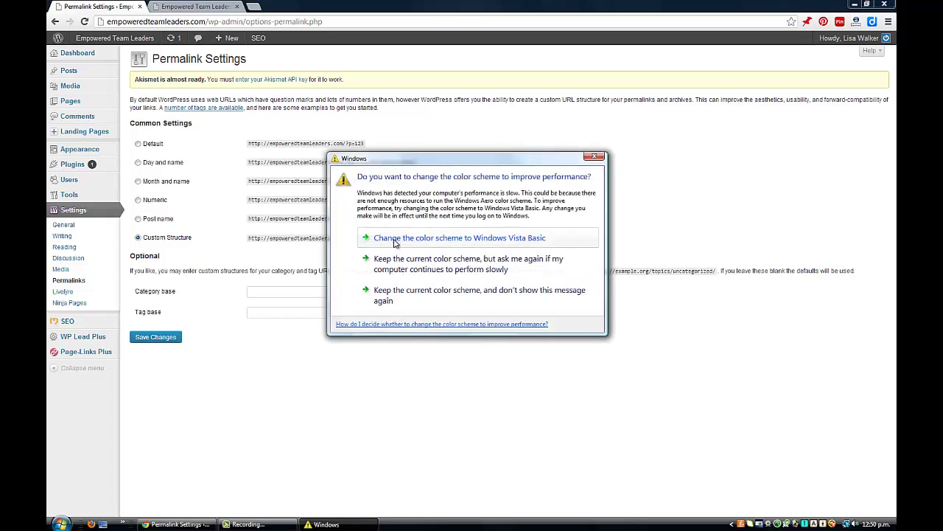
{"action": "left_click", "coordinate": [411, 289]}
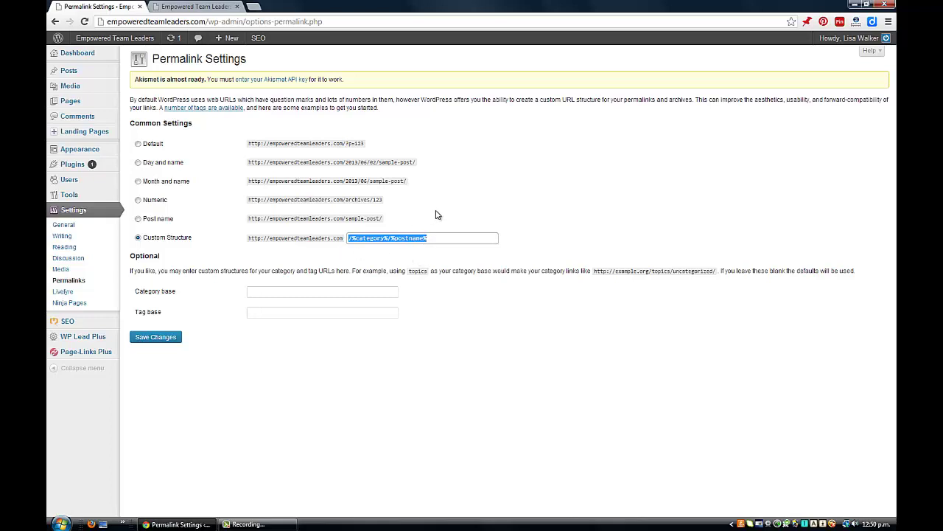
{"action": "left_click", "coordinate": [401, 240]}
{"action": "left_click", "coordinate": [194, 6]}
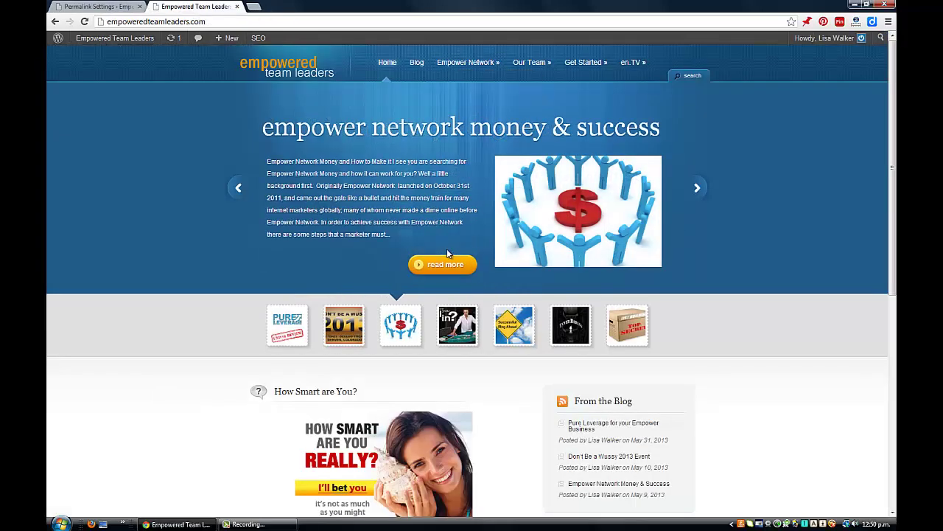
Step: Open the 'Empower Network Money & Success' post at /blog/empower-network-money-and-success, comparing with Permalink Settings
{"action": "left_click", "coordinate": [448, 268]}
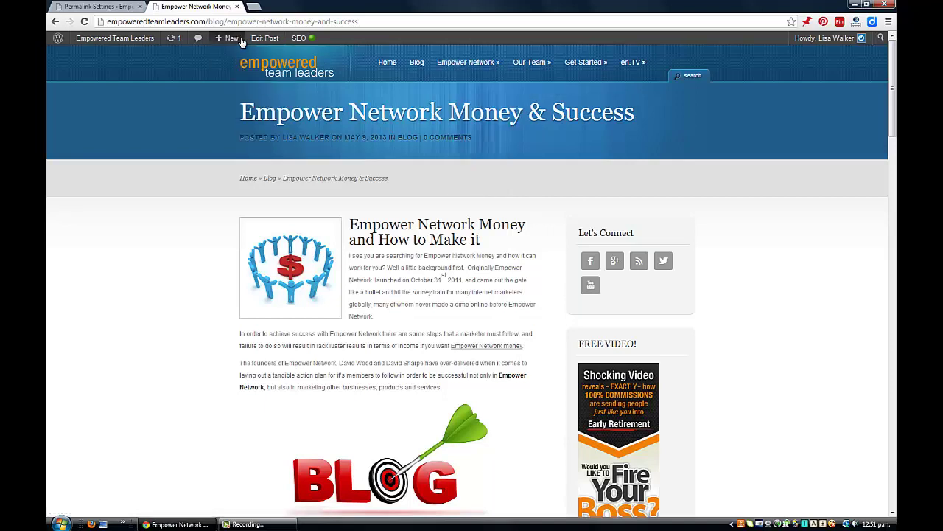
{"action": "left_click", "coordinate": [96, 6]}
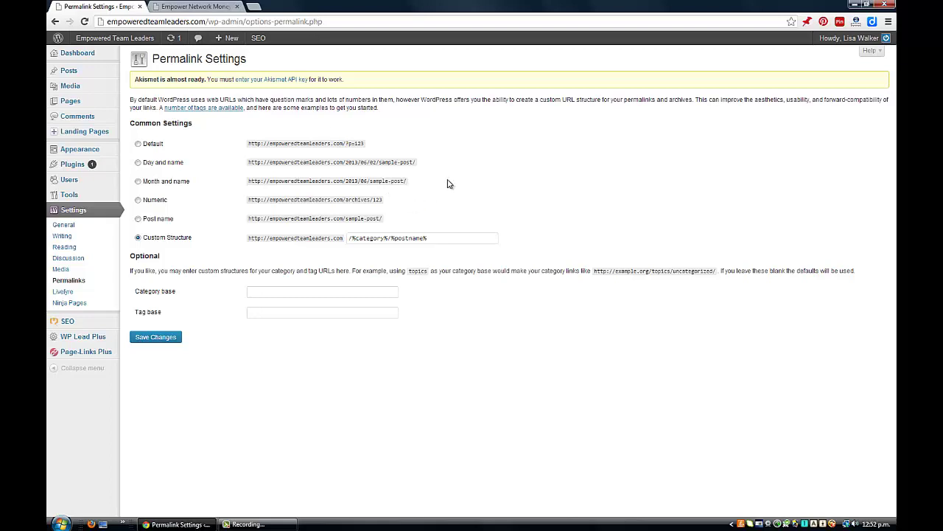
{"action": "left_click", "coordinate": [189, 6]}
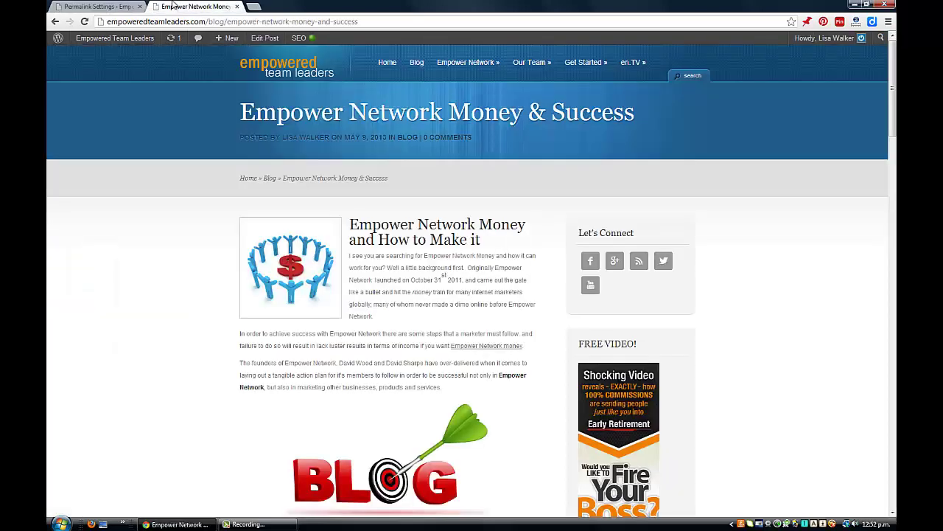
Step: Check the live homepage's footer Pages widget and navigation dropdowns, then return to Permalink Settings
{"action": "left_click", "coordinate": [387, 63]}
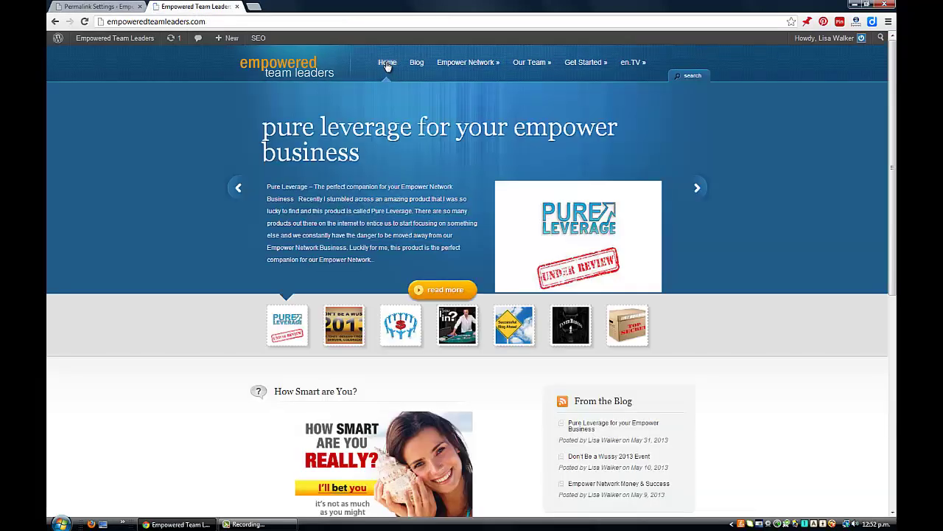
{"action": "scroll", "coordinate": [815, 247], "scroll_direction": "down", "scroll_amount": 5}
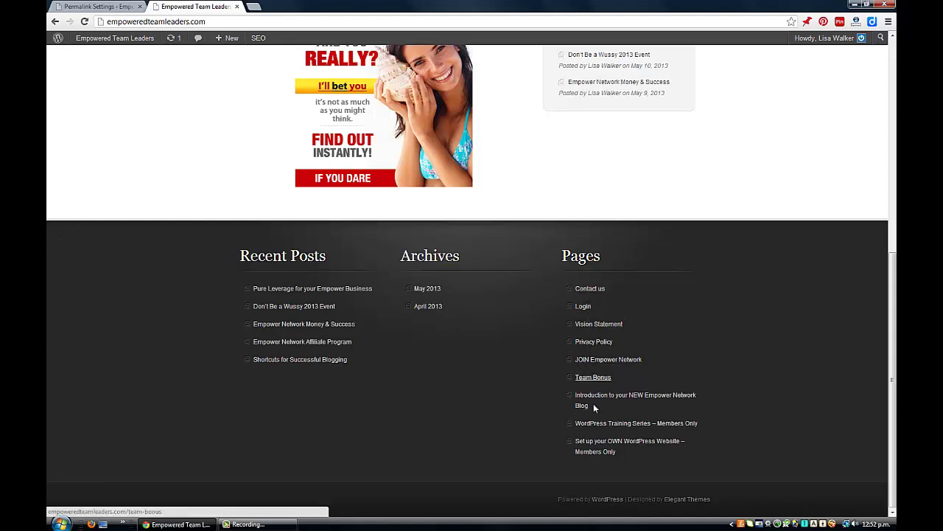
{"action": "scroll", "coordinate": [655, 402], "scroll_direction": "up", "scroll_amount": 5}
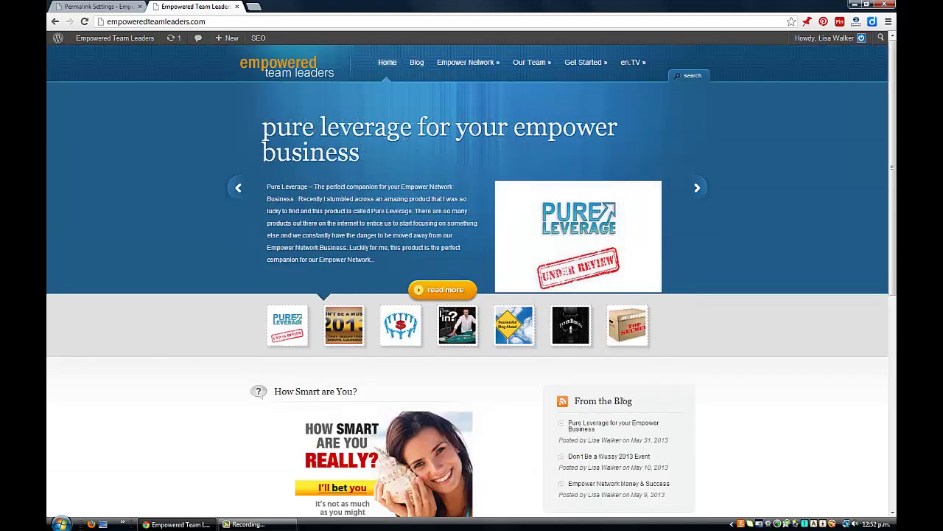
{"action": "mouse_move", "coordinate": [612, 66]}
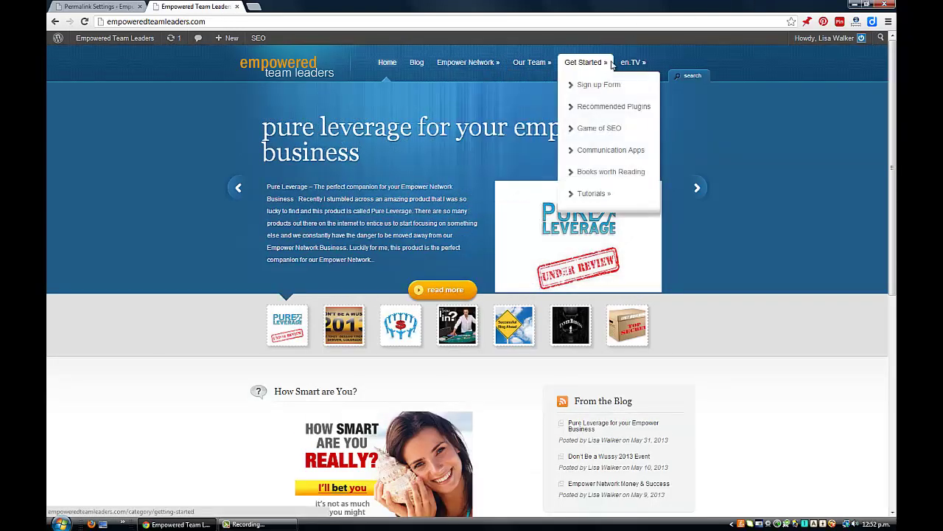
{"action": "scroll", "coordinate": [841, 354], "scroll_direction": "down", "scroll_amount": 5}
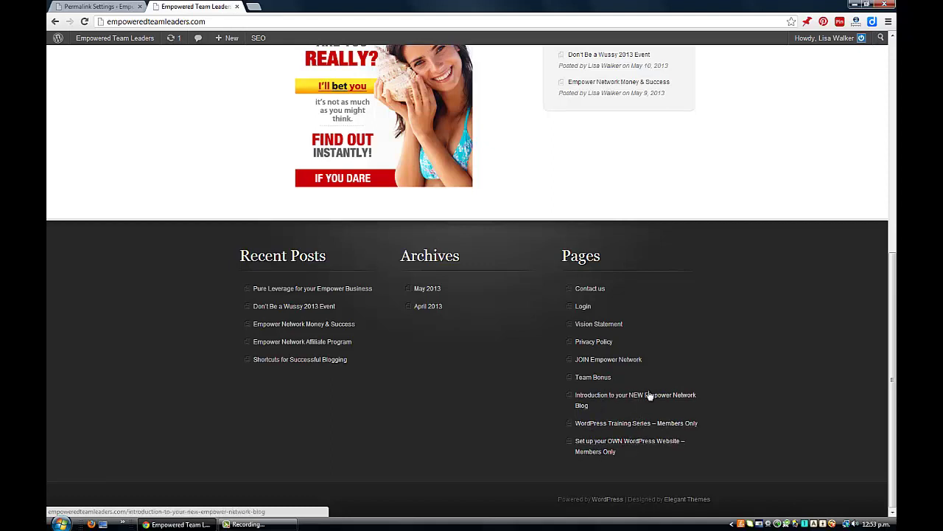
{"action": "scroll", "coordinate": [496, 295], "scroll_direction": "up", "scroll_amount": 5}
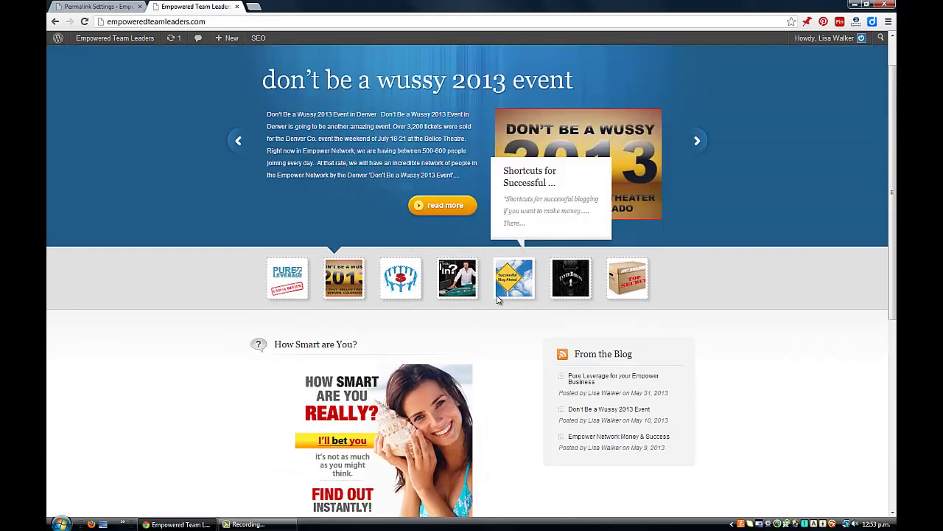
{"action": "scroll", "coordinate": [707, 457], "scroll_direction": "down", "scroll_amount": 5}
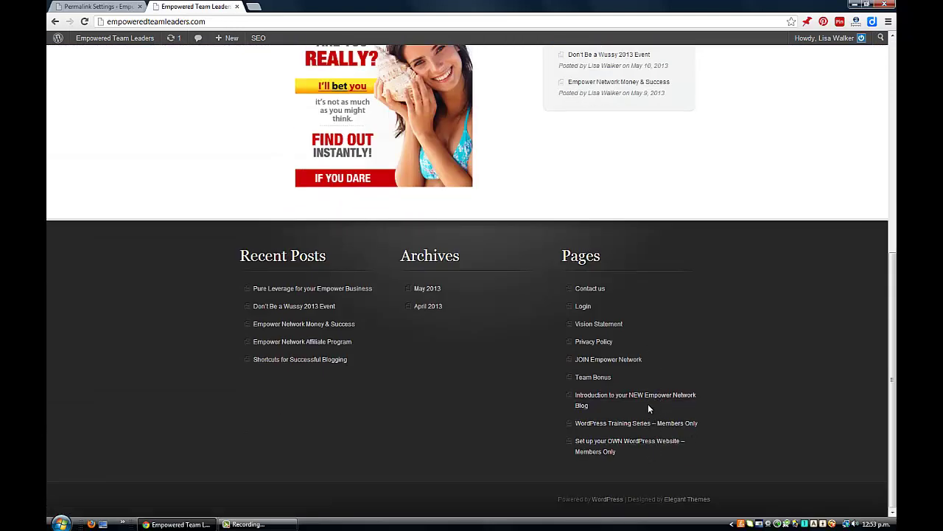
{"action": "scroll", "coordinate": [650, 341], "scroll_direction": "up", "scroll_amount": 5}
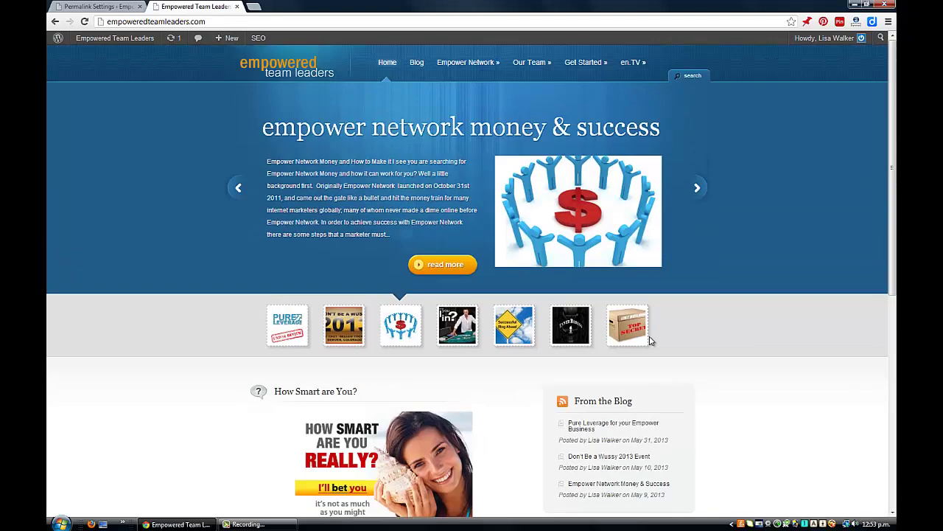
{"action": "left_click", "coordinate": [66, 6]}
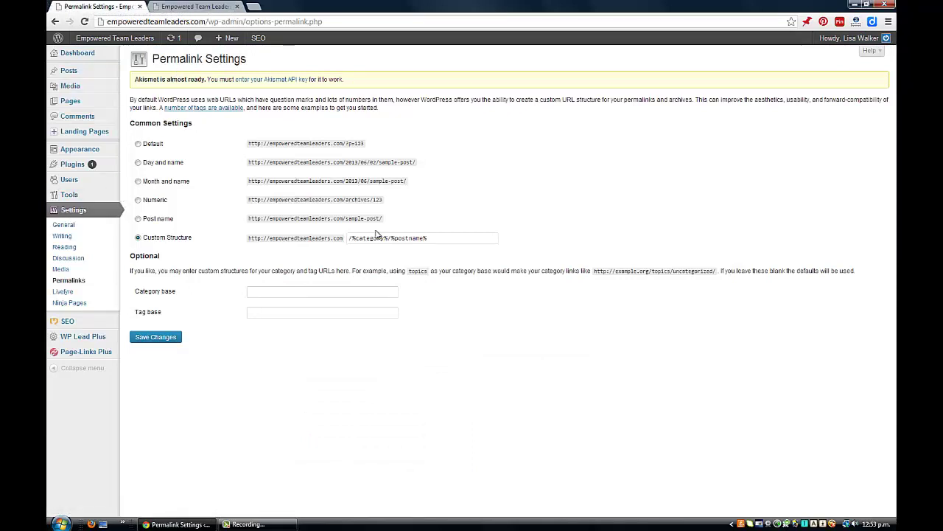
Step: Copy the /%category%/%postname% structure, then switch permalinks to Default (?p=123) and save
{"action": "left_click_drag", "start_coordinate": [443, 237], "coordinate": [342, 239]}
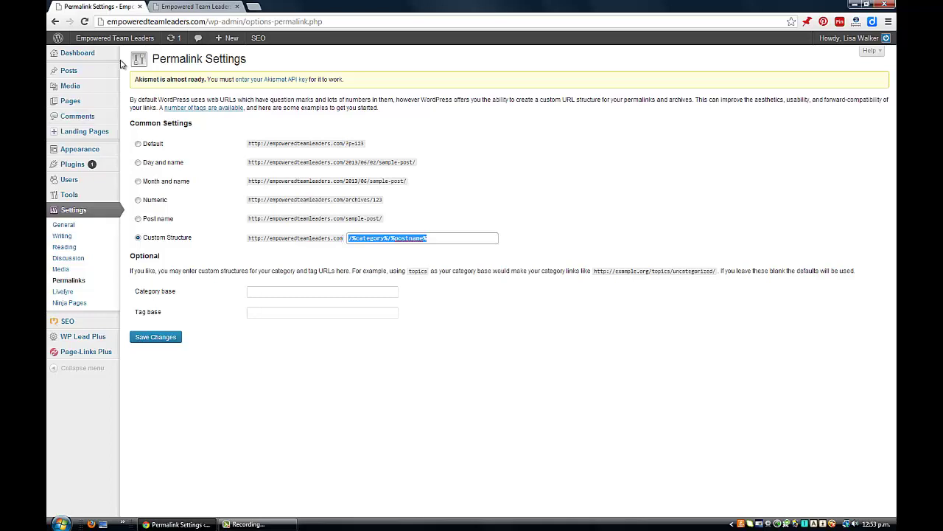
{"action": "right_click", "coordinate": [372, 236]}
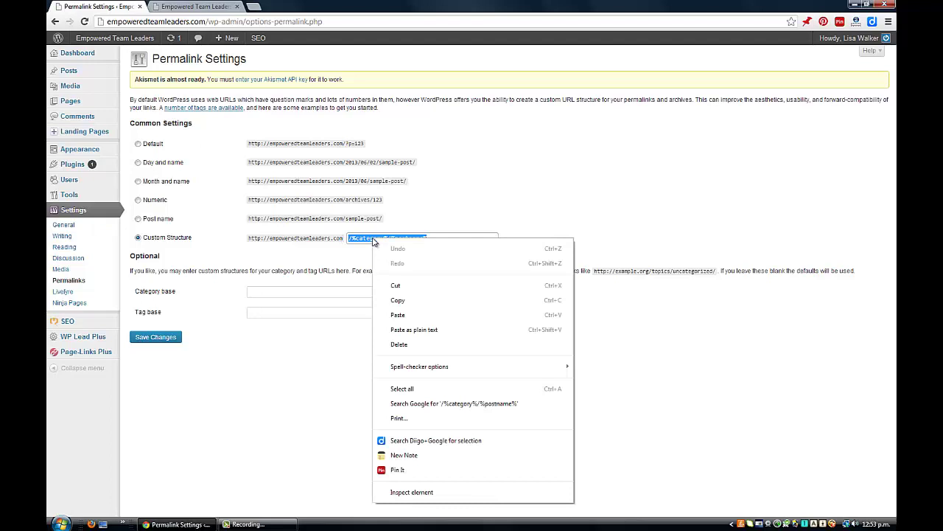
{"action": "left_click", "coordinate": [409, 305]}
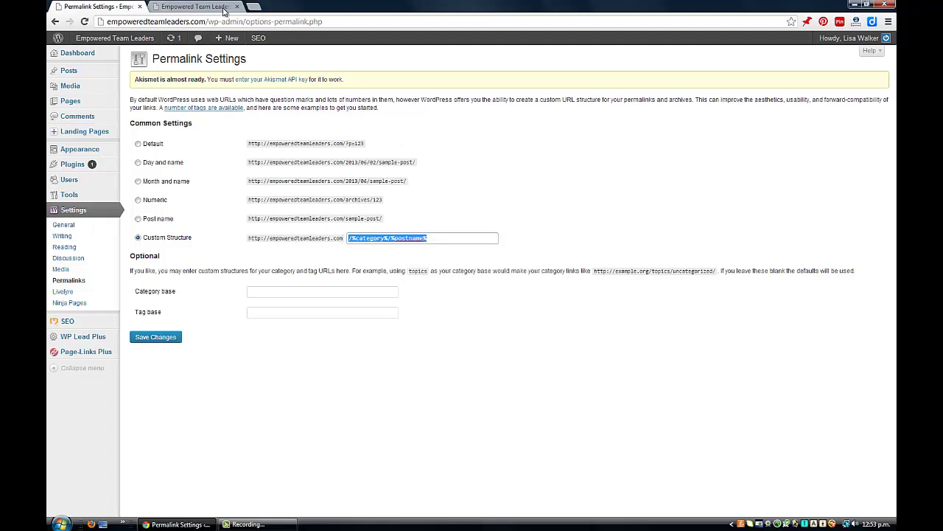
{"action": "left_click", "coordinate": [137, 145]}
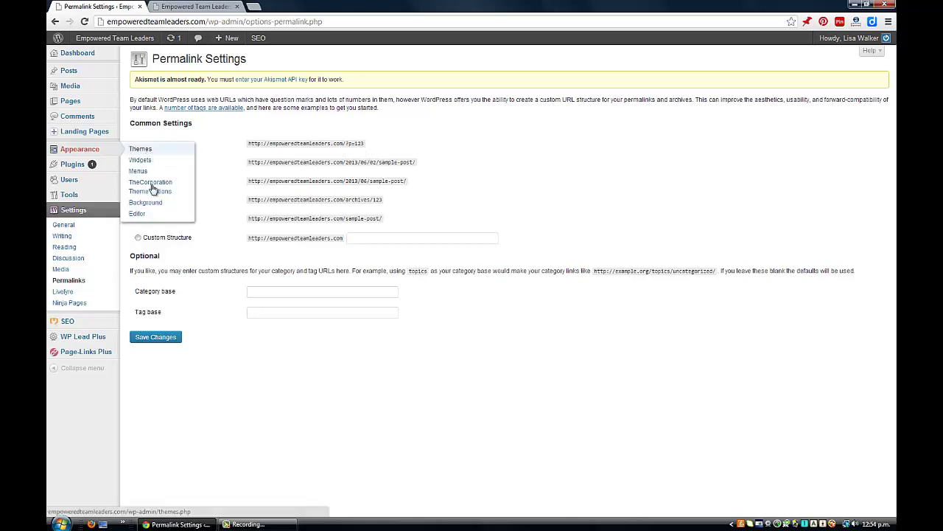
{"action": "left_click", "coordinate": [155, 338]}
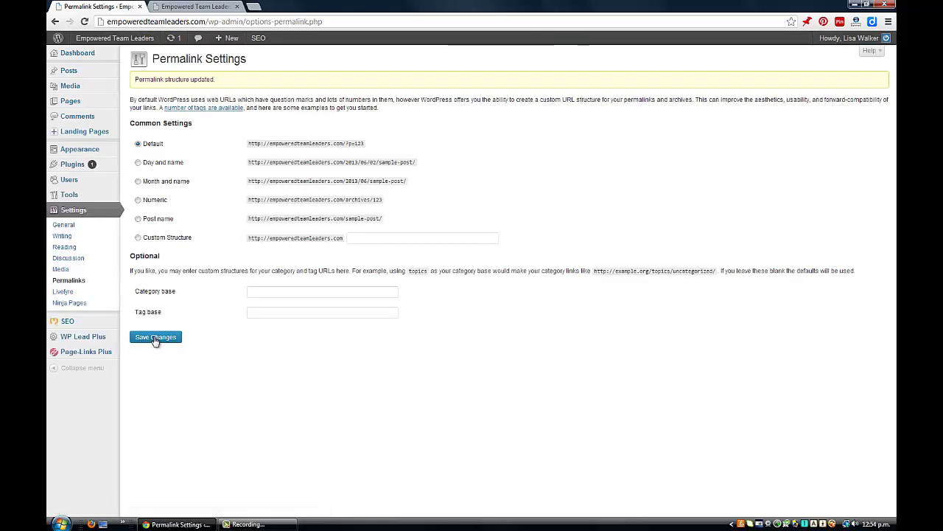
Step: In All Pages, preview 'Introduction to your NEW Empower Network Blog' at ?page_id=716, then return to the list
{"action": "mouse_move", "coordinate": [64, 66]}
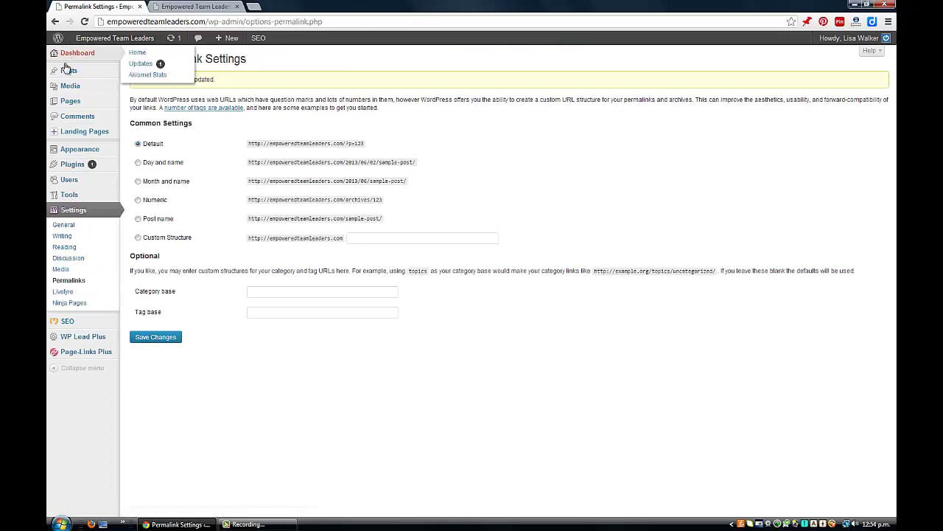
{"action": "left_click", "coordinate": [65, 106]}
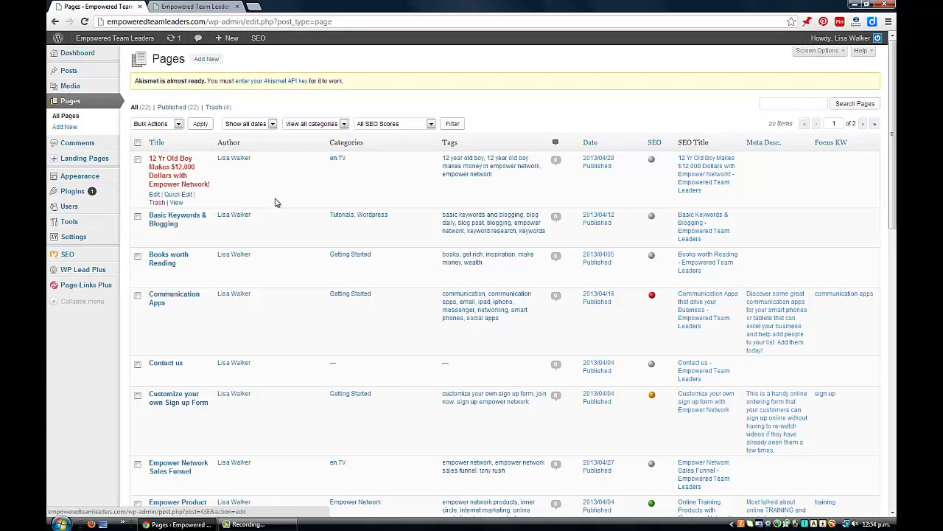
{"action": "scroll", "coordinate": [236, 197], "scroll_direction": "down", "scroll_amount": 3}
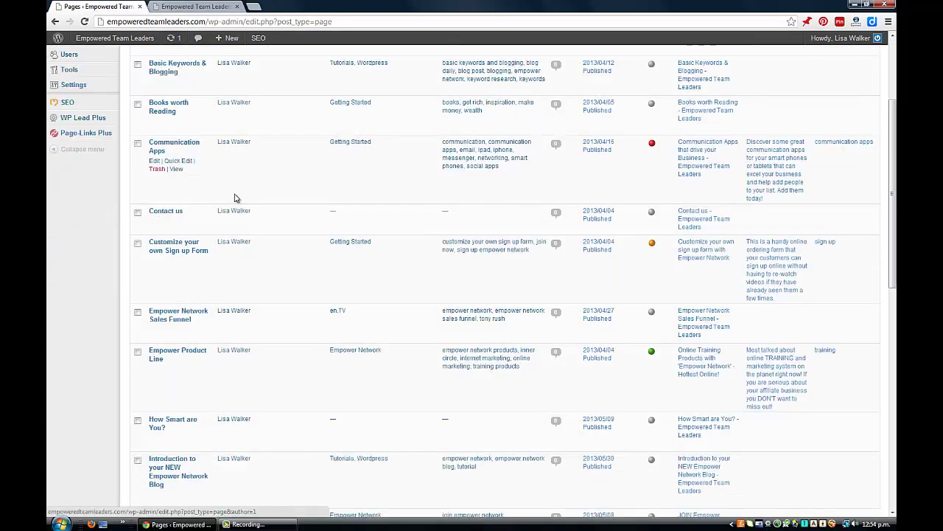
{"action": "scroll", "coordinate": [384, 180], "scroll_direction": "down", "scroll_amount": 3}
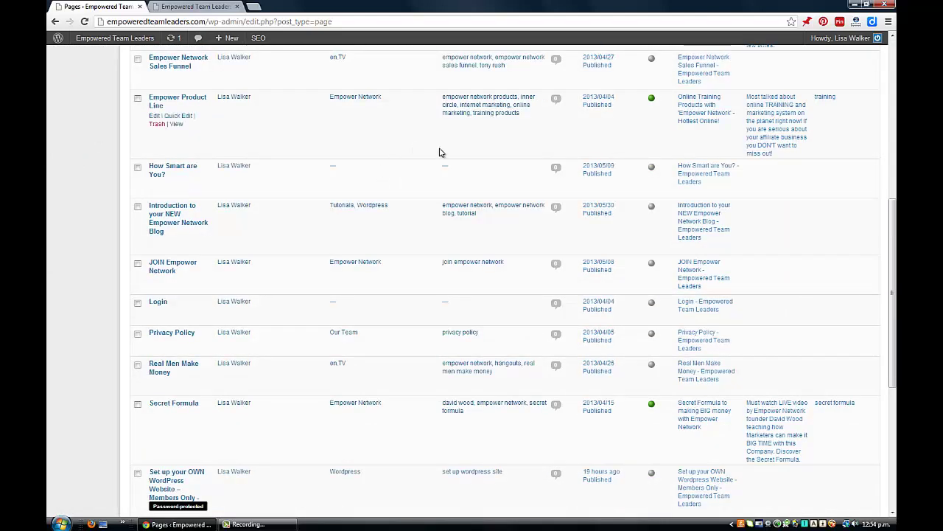
{"action": "scroll", "coordinate": [440, 152], "scroll_direction": "down", "scroll_amount": 1}
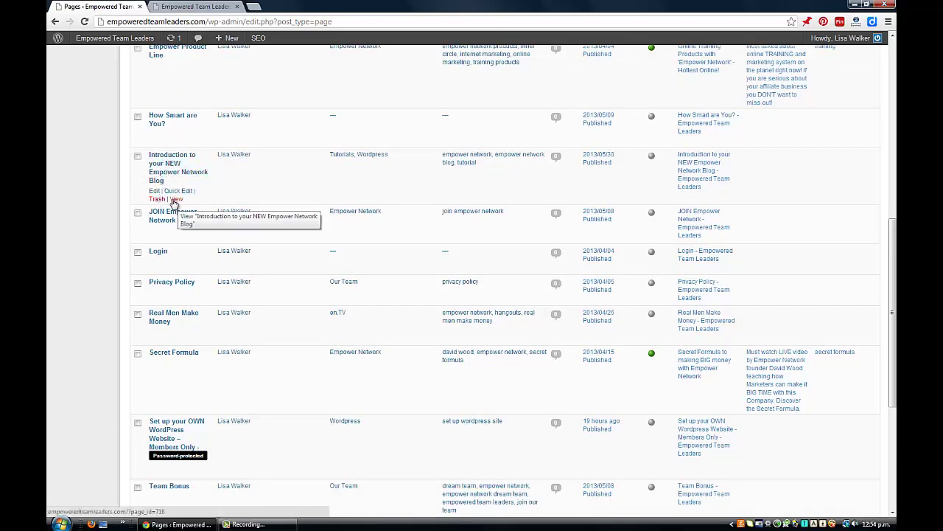
{"action": "left_click", "coordinate": [175, 200]}
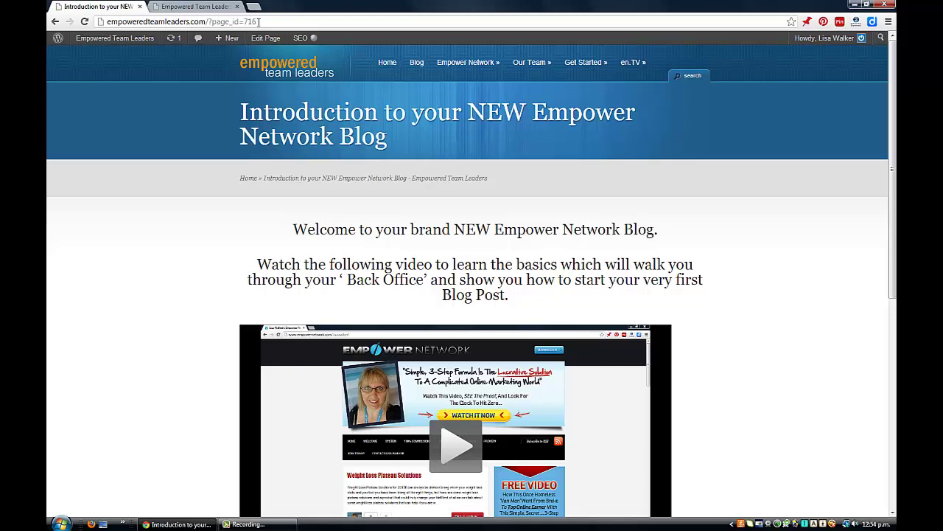
{"action": "left_click", "coordinate": [55, 24]}
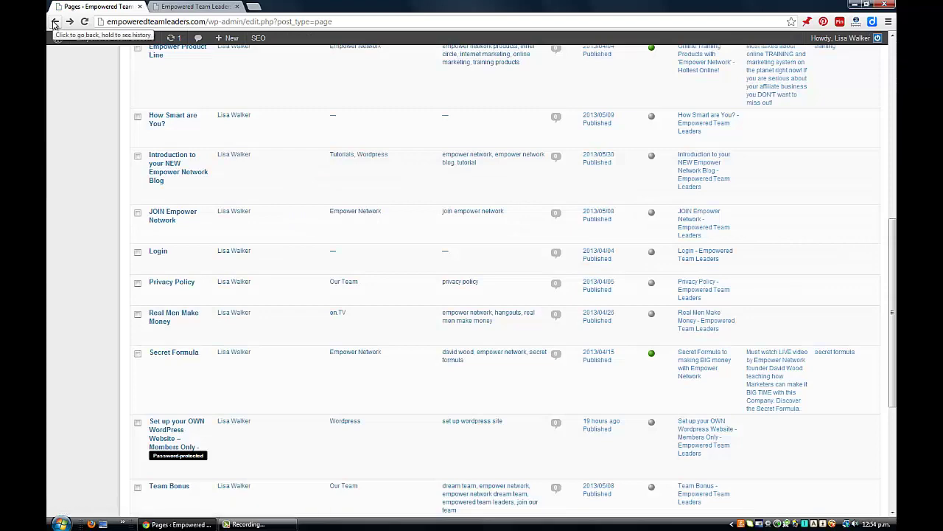
{"action": "scroll", "coordinate": [466, 332], "scroll_direction": "up", "scroll_amount": 6}
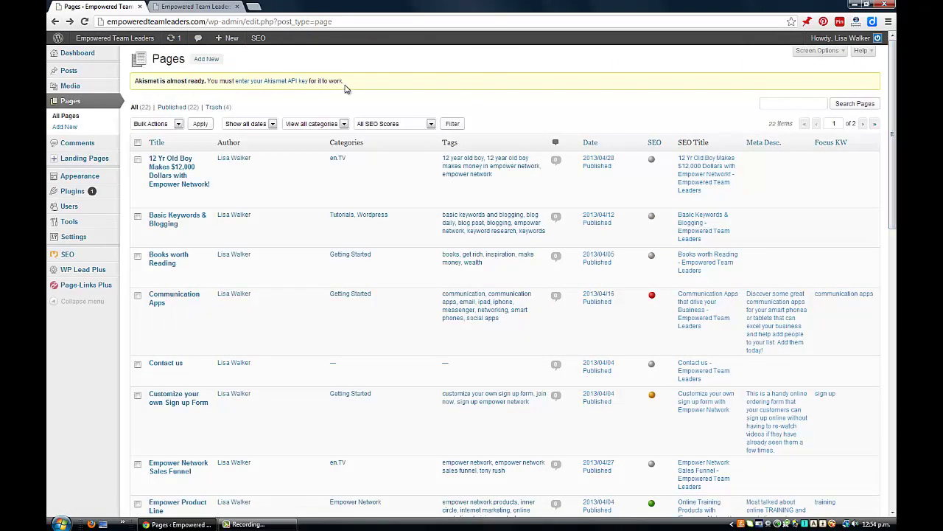
Step: Open Appearance > Widgets, compare with the live site footer, and expand the Footer widget area
{"action": "mouse_move", "coordinate": [88, 177]}
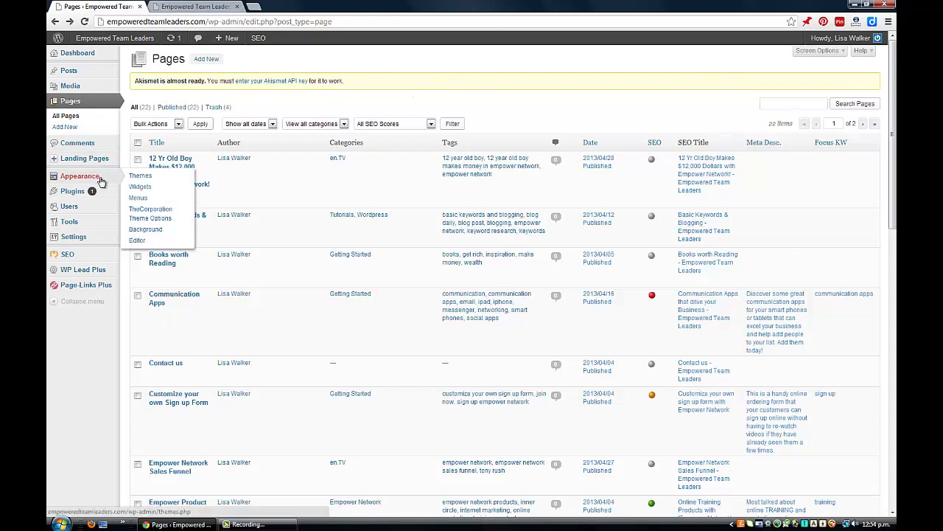
{"action": "left_click", "coordinate": [138, 187]}
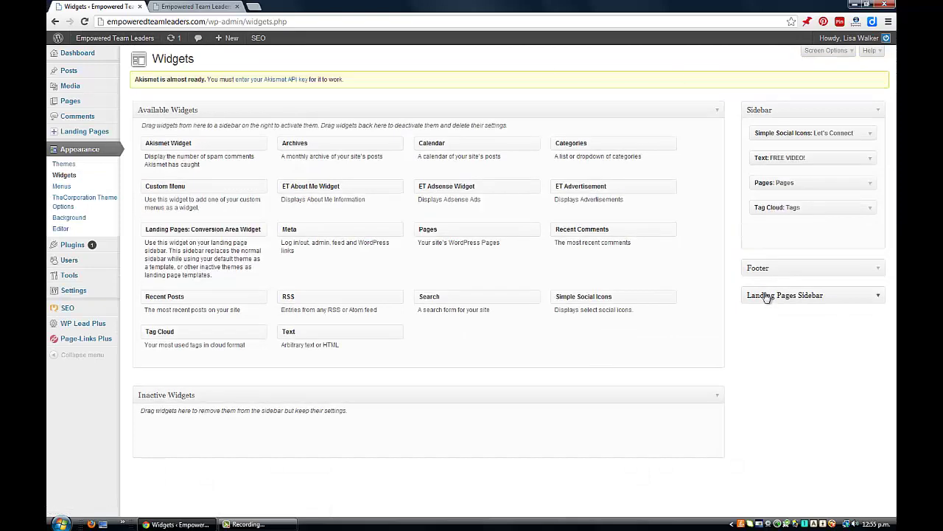
{"action": "left_click", "coordinate": [195, 6]}
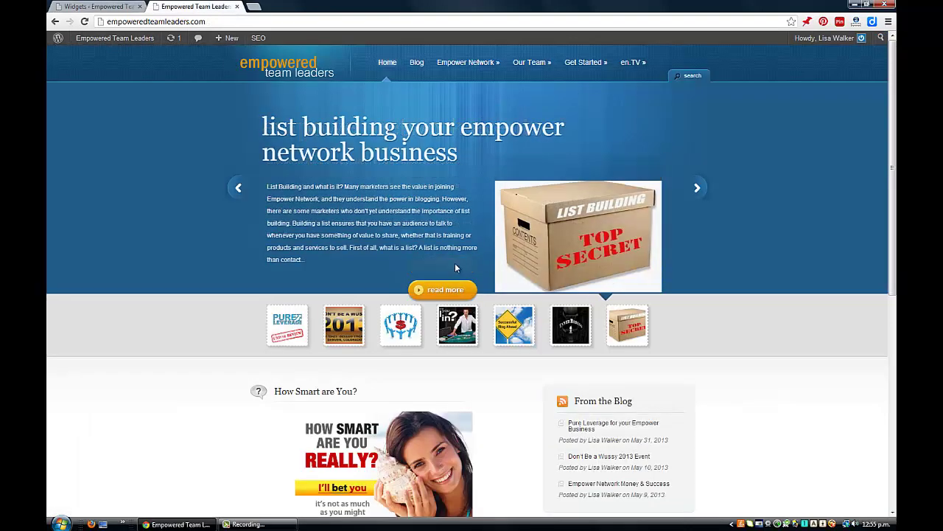
{"action": "scroll", "coordinate": [472, 264], "scroll_direction": "down", "scroll_amount": 5}
{"action": "scroll", "coordinate": [486, 265], "scroll_direction": "down", "scroll_amount": 2}
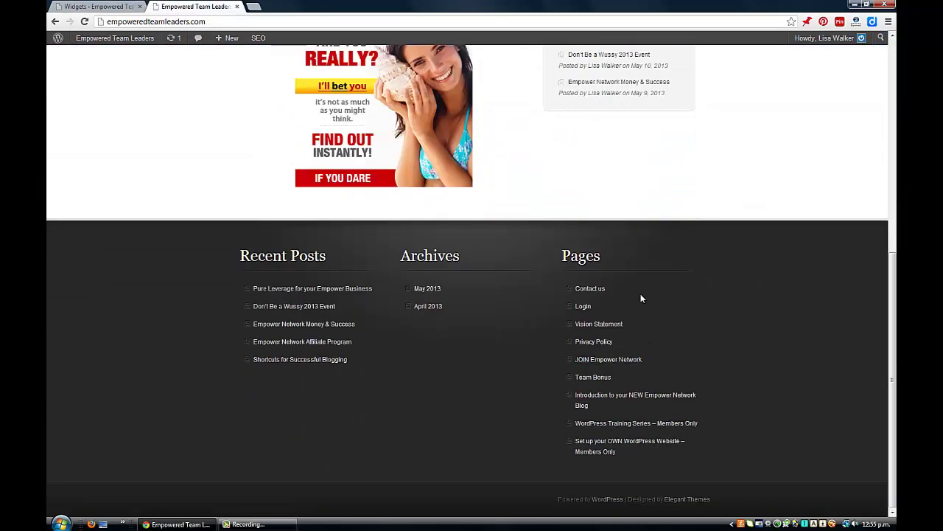
{"action": "left_click", "coordinate": [116, 5]}
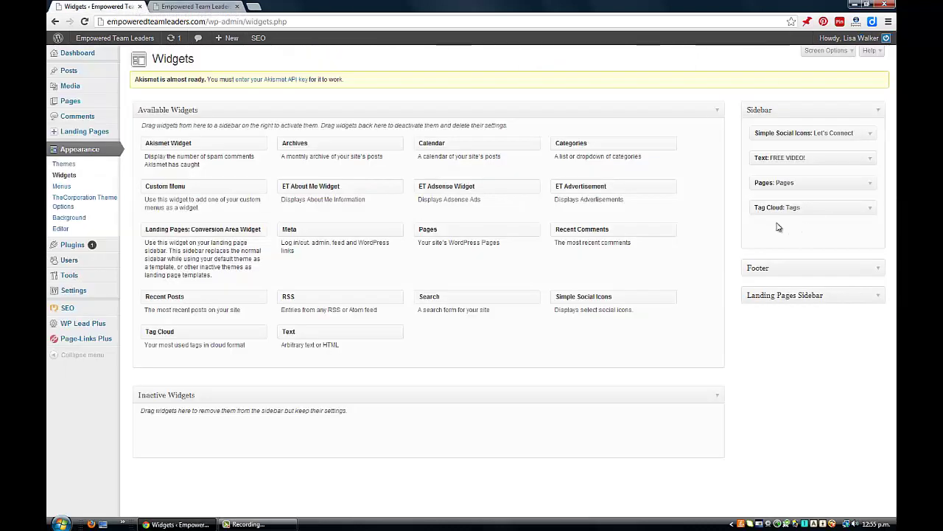
{"action": "left_click", "coordinate": [878, 270]}
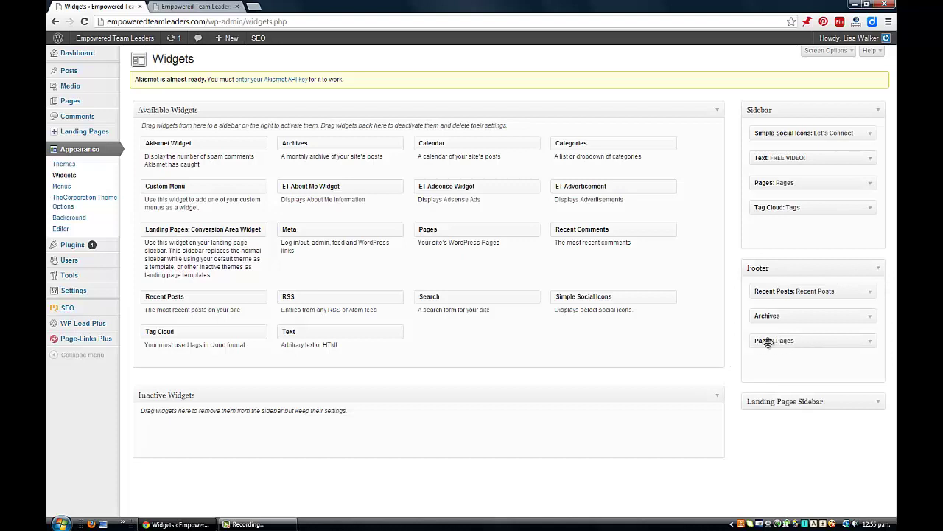
Step: Append 716, 778, 764 to the footer Pages widget's Exclude list, then save and close it
{"action": "left_click", "coordinate": [871, 345]}
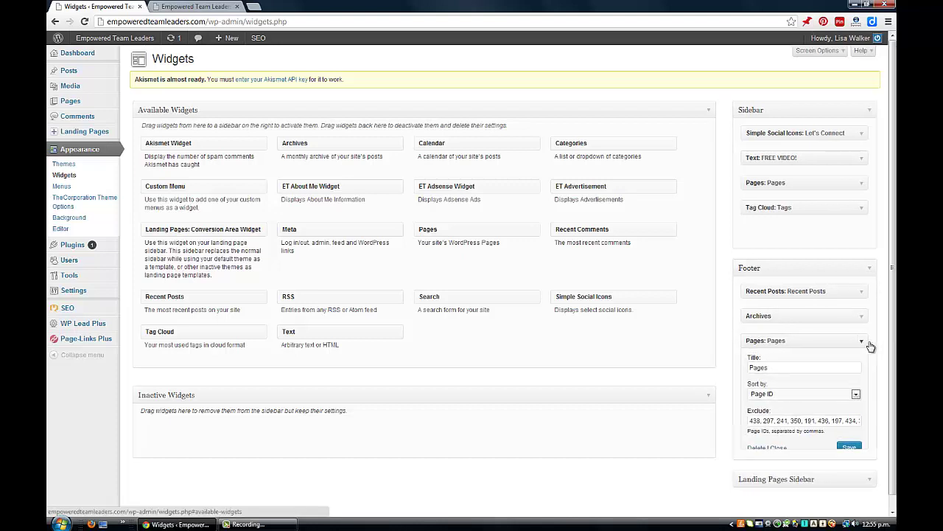
{"action": "scroll", "coordinate": [871, 324], "scroll_direction": "down", "scroll_amount": 1}
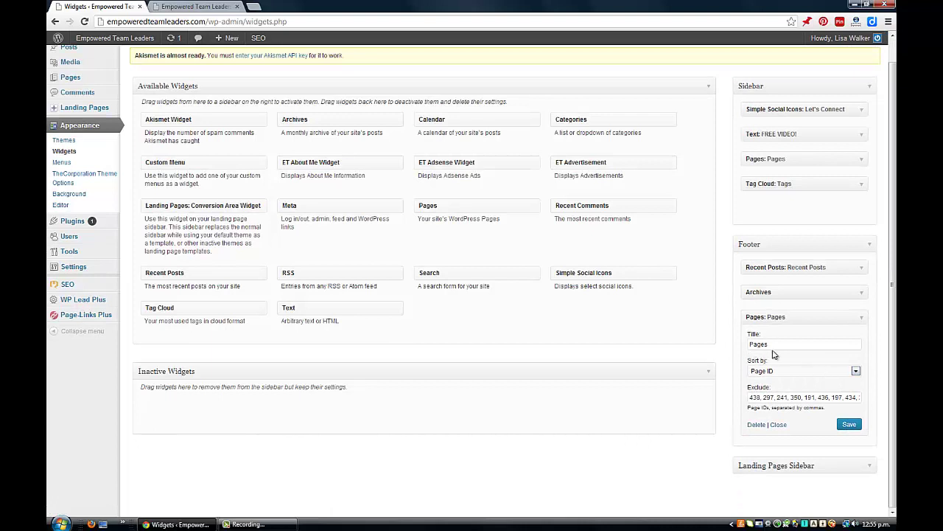
{"action": "left_click", "coordinate": [796, 397]}
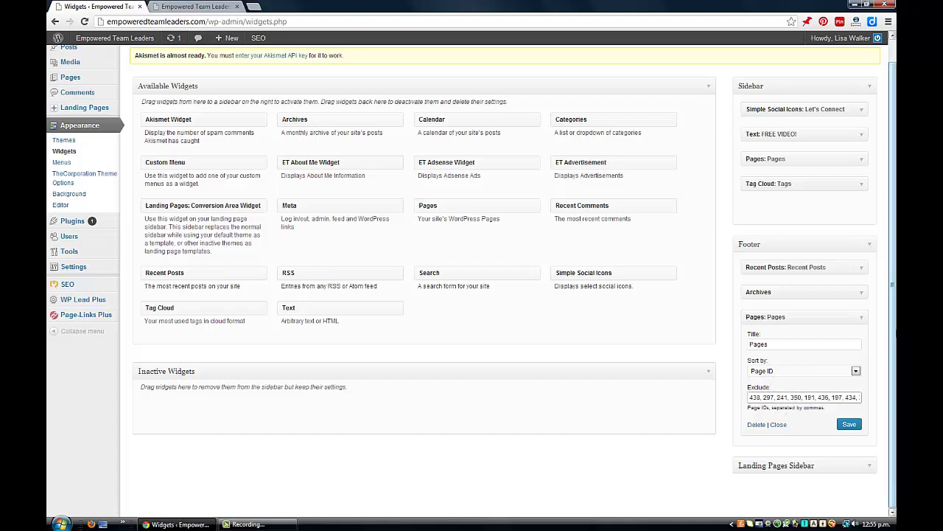
{"action": "key", "text": "Right"}
{"action": "key", "text": "Right"}
{"action": "key", "text": "Right"}
{"action": "key", "text": "Right"}
{"action": "key", "text": "Right"}
{"action": "key", "text": "Right"}
{"action": "key", "text": "Right"}
{"action": "key", "text": "Right"}
{"action": "key", "text": "Right"}
{"action": "key", "text": "Right"}
{"action": "key", "text": "Right"}
{"action": "key", "text": "Right"}
{"action": "key", "text": "Right"}
{"action": "key", "text": "Right"}
{"action": "key", "text": "Right"}
{"action": "key", "text": "Right"}
{"action": "key", "text": "Right"}
{"action": "key", "text": "Right"}
{"action": "key", "text": "Right"}
{"action": "key", "text": "Right"}
{"action": "type", "text": ", 716, 778, 764,"}
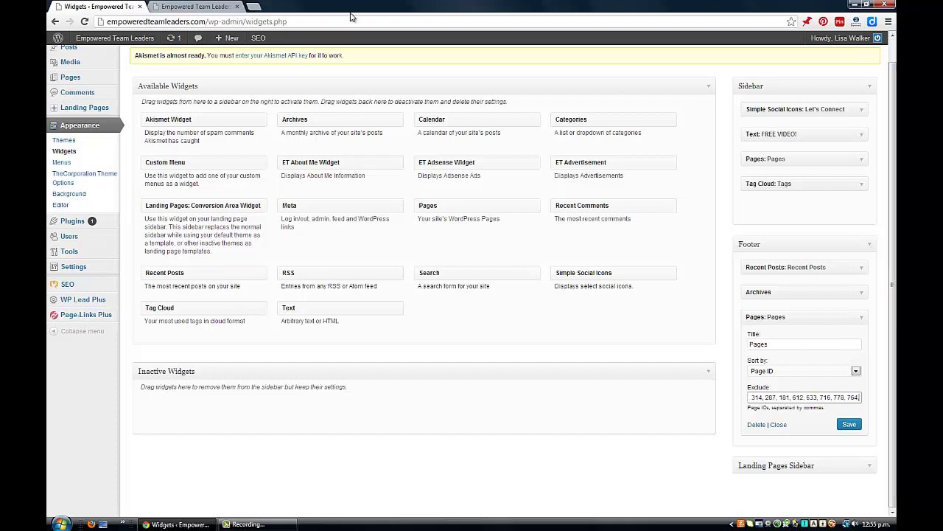
{"action": "left_click", "coordinate": [849, 425]}
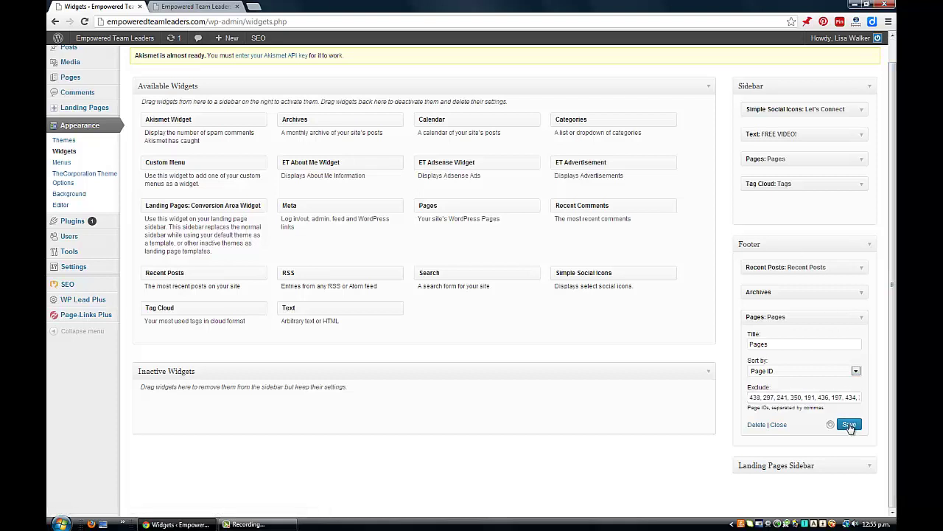
{"action": "left_click", "coordinate": [779, 424]}
Step: Reload the live site and confirm the footer Pages list shows six pages, Contact us through Team Bonus
{"action": "left_click", "coordinate": [189, 6]}
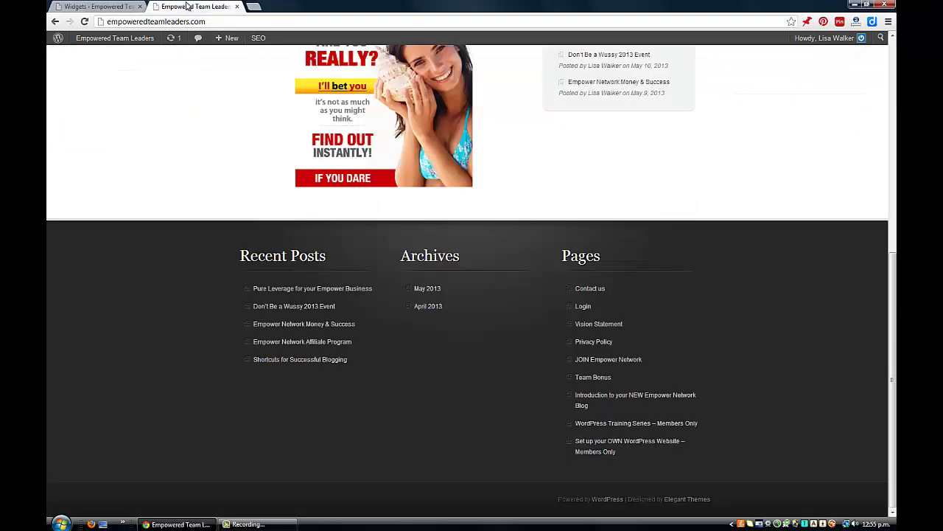
{"action": "left_click", "coordinate": [84, 21]}
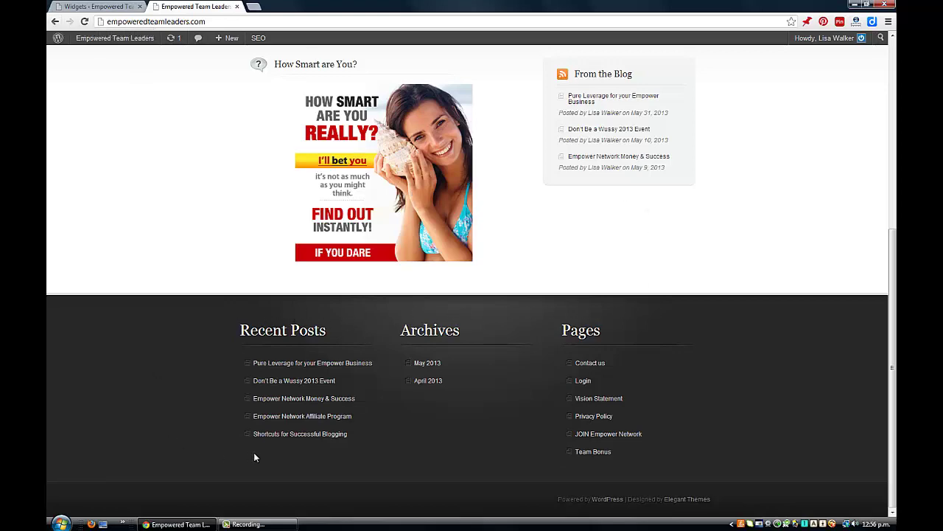
{"action": "scroll", "coordinate": [595, 417], "scroll_direction": "up", "scroll_amount": 5}
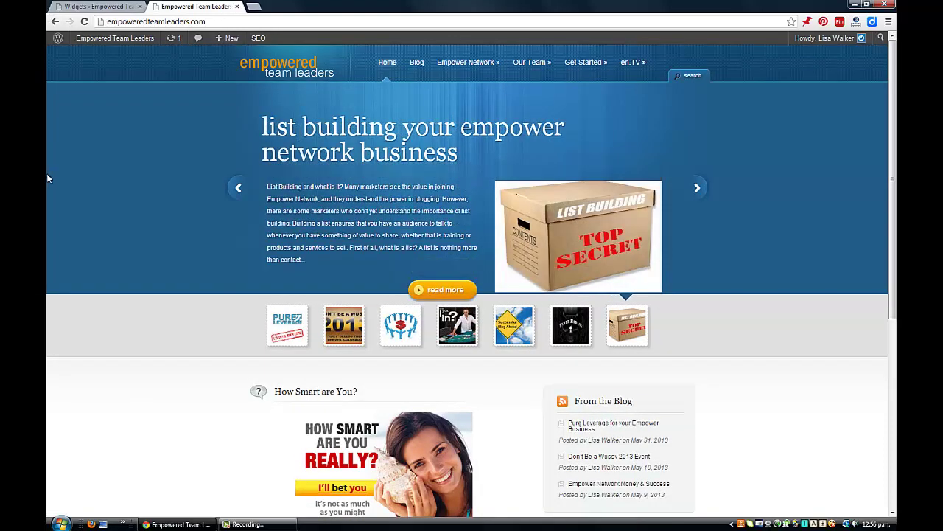
Step: Open the List Building post at ?p=267 and scroll through its sidebar Pages widget
{"action": "left_click", "coordinate": [435, 292]}
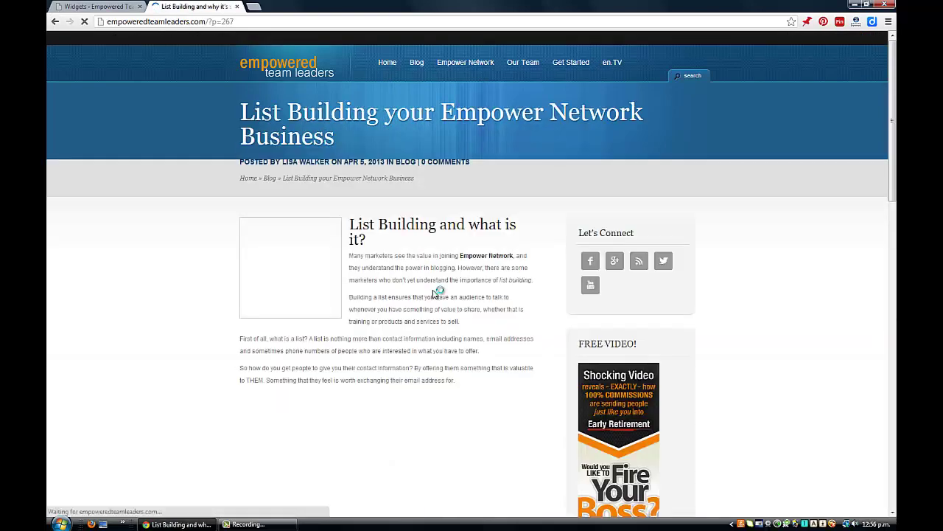
{"action": "scroll", "coordinate": [783, 253], "scroll_direction": "down", "scroll_amount": 3}
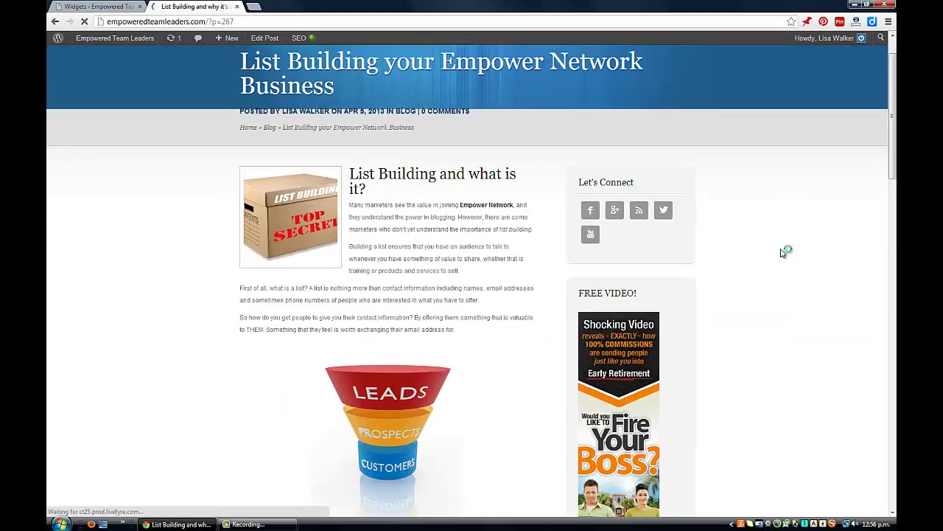
{"action": "scroll", "coordinate": [783, 254], "scroll_direction": "down", "scroll_amount": 6}
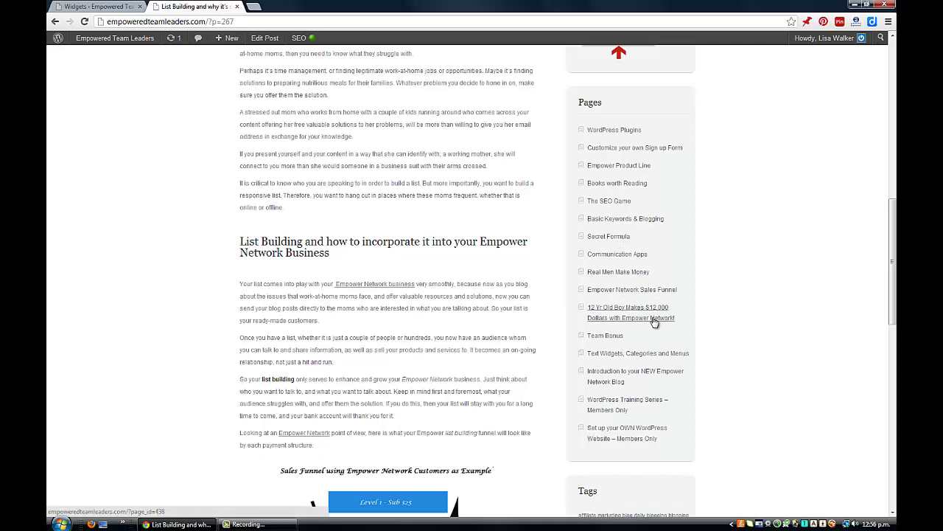
{"action": "scroll", "coordinate": [649, 325], "scroll_direction": "up", "scroll_amount": 9}
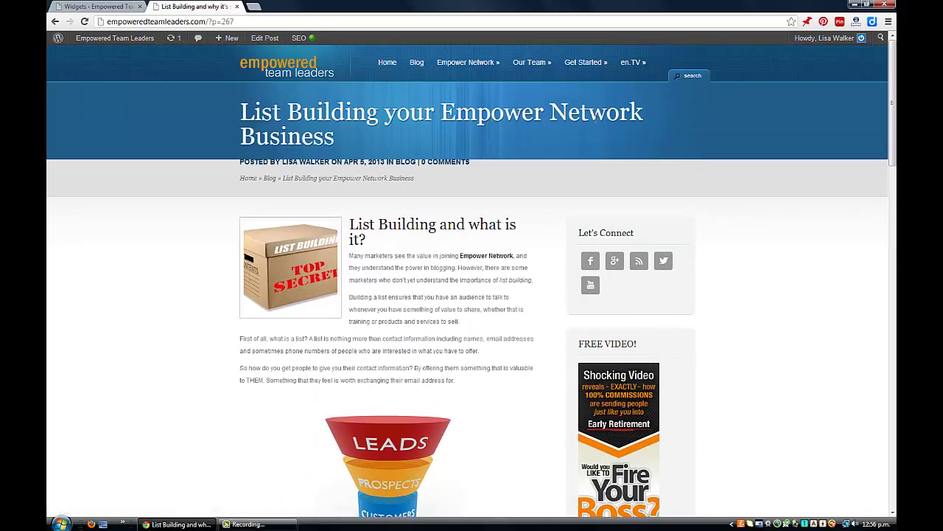
{"action": "mouse_move", "coordinate": [552, 65]}
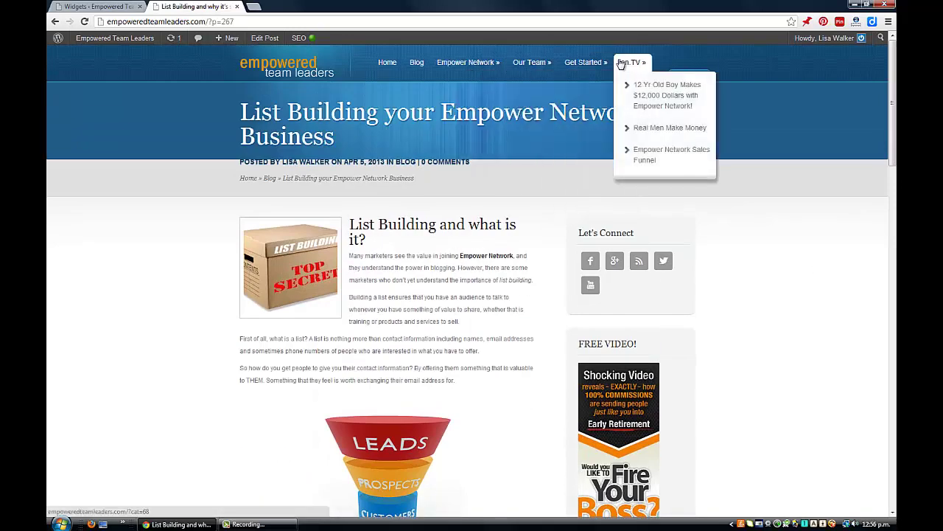
{"action": "scroll", "coordinate": [802, 274], "scroll_direction": "down", "scroll_amount": 5}
{"action": "scroll", "coordinate": [802, 271], "scroll_direction": "down", "scroll_amount": 6}
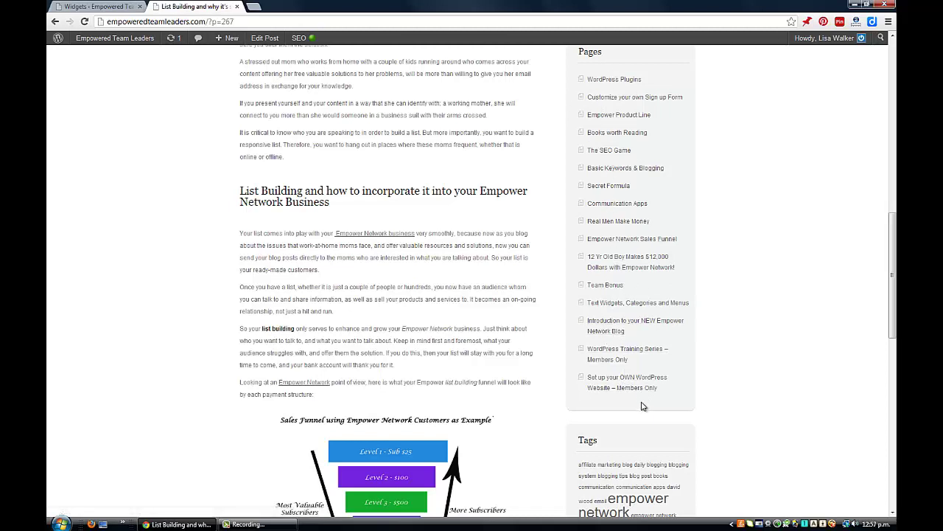
{"action": "scroll", "coordinate": [725, 328], "scroll_direction": "up", "scroll_amount": 2}
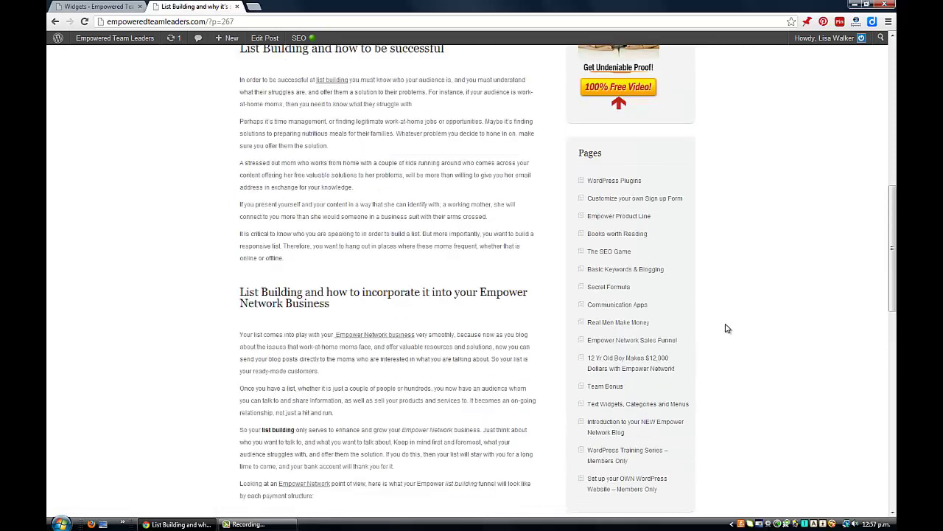
{"action": "scroll", "coordinate": [725, 328], "scroll_direction": "up", "scroll_amount": 10}
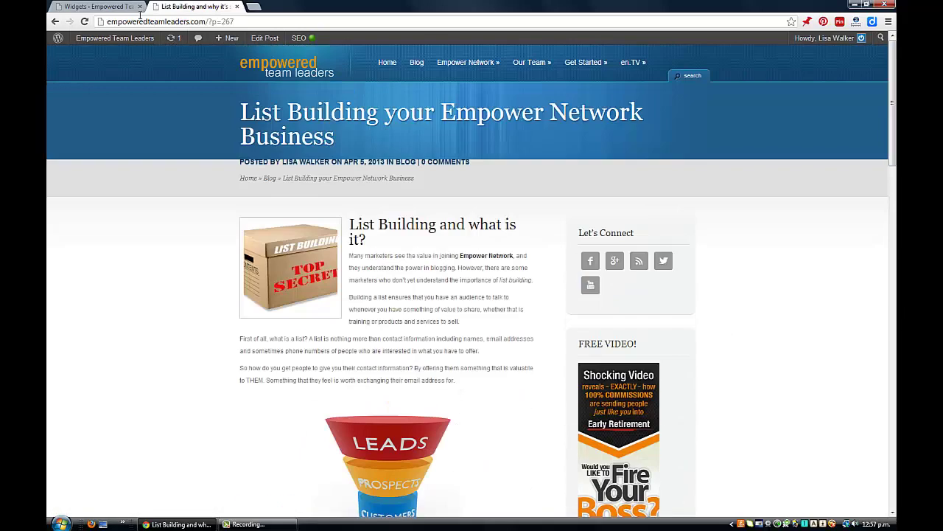
Step: Expand the Sidebar's Pages widget on the Widgets screen to view its excluded page IDs
{"action": "left_click", "coordinate": [84, 6]}
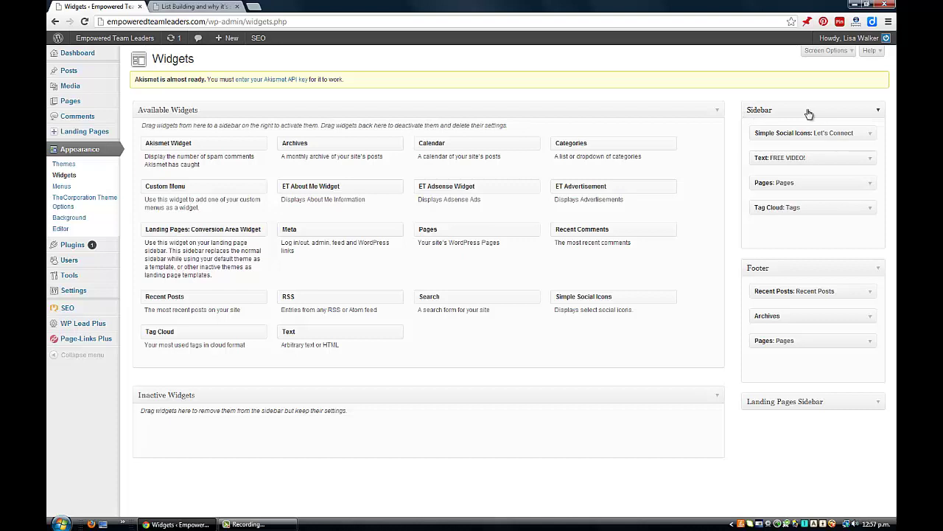
{"action": "left_click", "coordinate": [870, 185]}
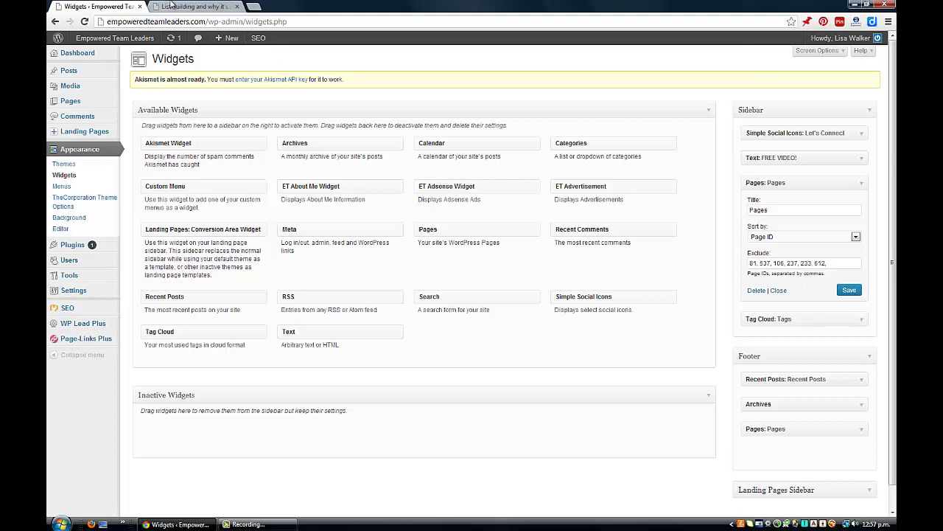
{"action": "left_click", "coordinate": [174, 6]}
Step: Scroll through the live List Building post's sidebar Pages list, then return to the top
{"action": "scroll", "coordinate": [548, 176], "scroll_direction": "down", "scroll_amount": 20}
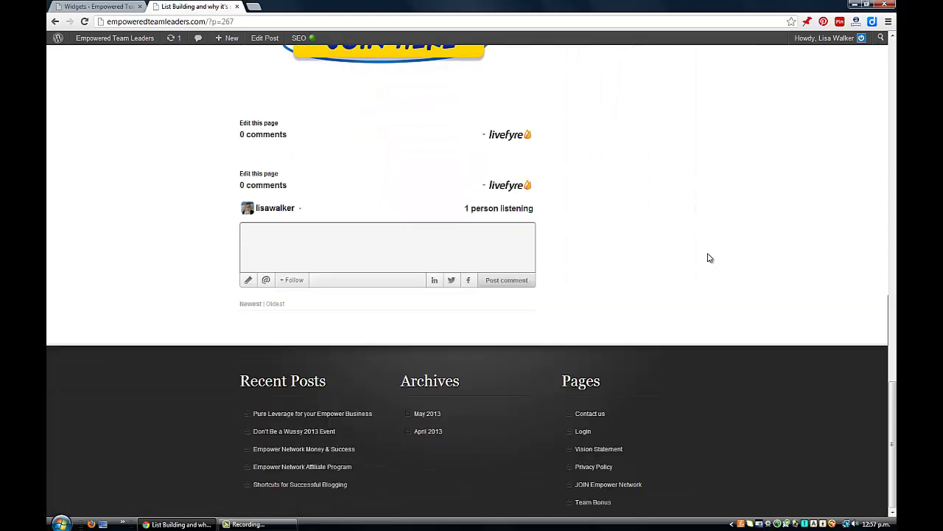
{"action": "scroll", "coordinate": [710, 257], "scroll_direction": "up", "scroll_amount": 10}
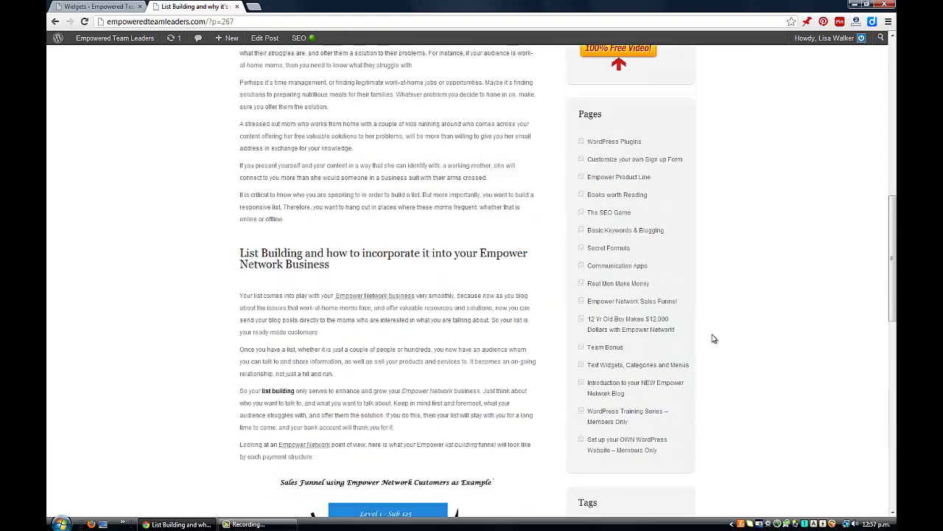
{"action": "scroll", "coordinate": [713, 338], "scroll_direction": "down", "scroll_amount": 4}
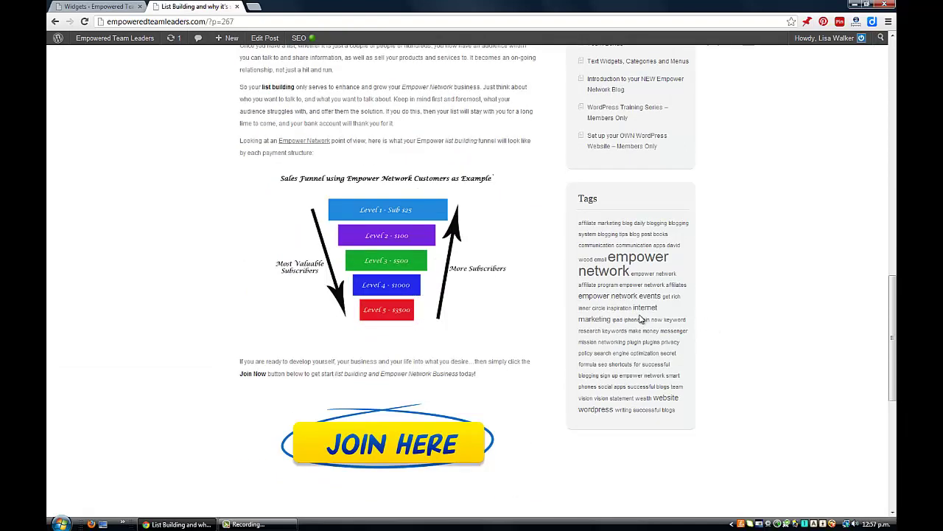
{"action": "scroll", "coordinate": [783, 270], "scroll_direction": "down", "scroll_amount": 5}
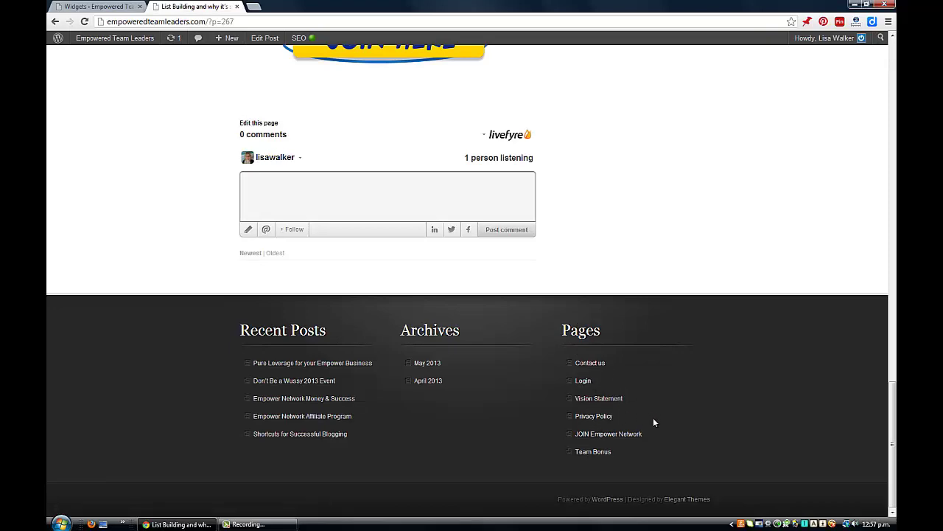
{"action": "scroll", "coordinate": [653, 417], "scroll_direction": "up", "scroll_amount": 5}
{"action": "scroll", "coordinate": [638, 423], "scroll_direction": "up", "scroll_amount": 5}
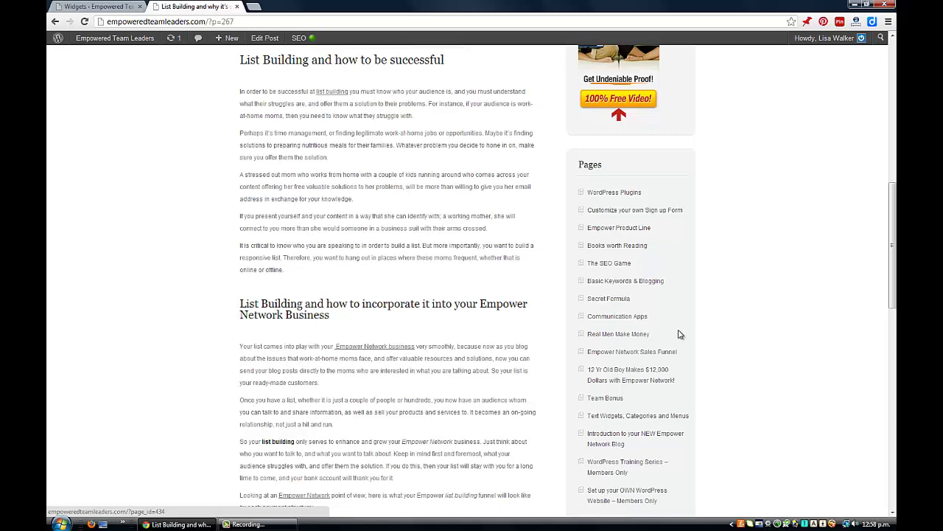
{"action": "scroll", "coordinate": [684, 332], "scroll_direction": "down", "scroll_amount": 3}
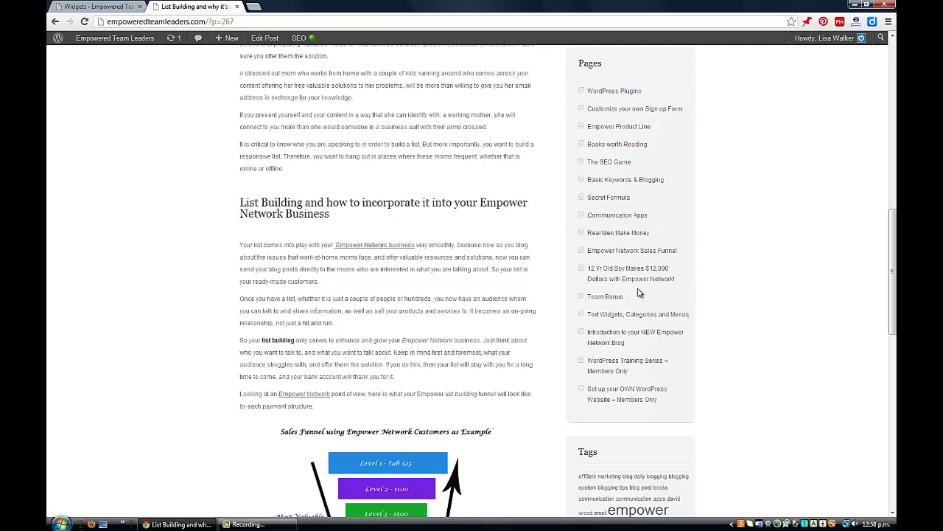
{"action": "scroll", "coordinate": [601, 339], "scroll_direction": "up", "scroll_amount": 5}
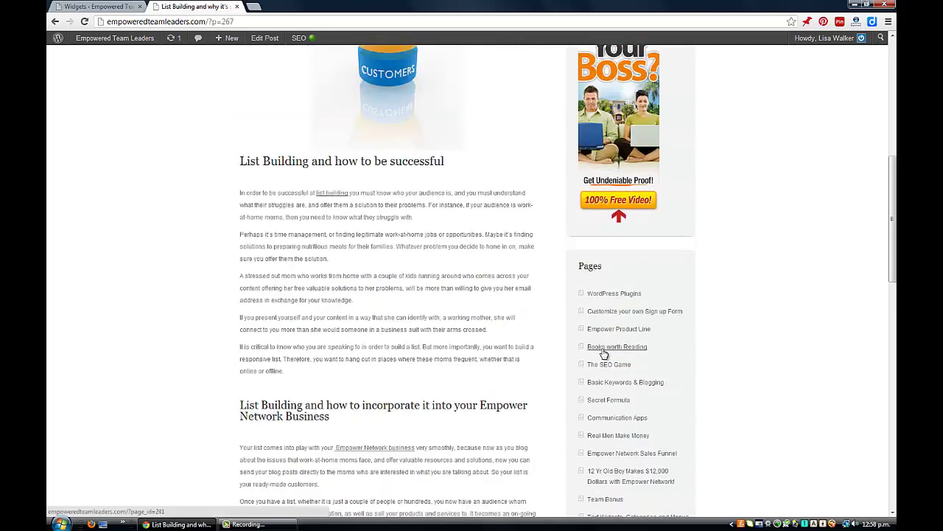
{"action": "scroll", "coordinate": [601, 352], "scroll_direction": "up", "scroll_amount": 4}
{"action": "mouse_move", "coordinate": [498, 63]}
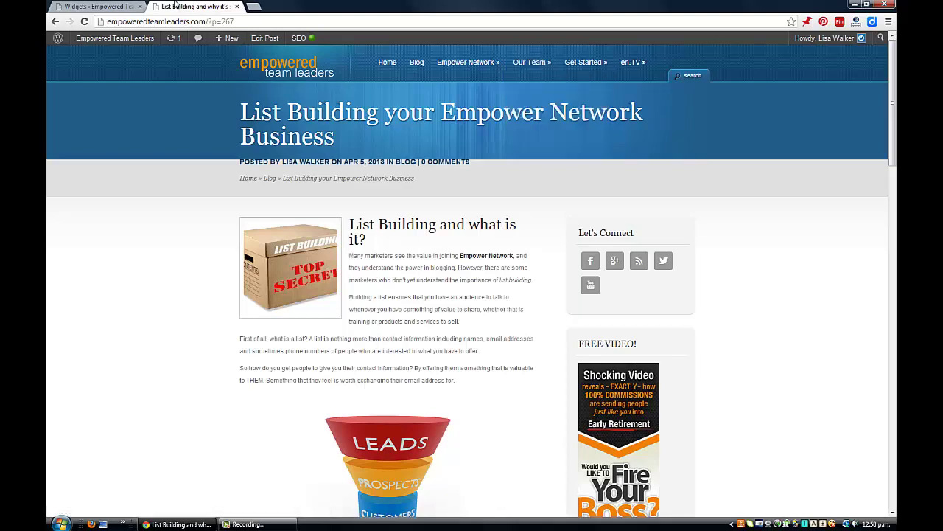
Step: From All Pages, edit the Introduction to your NEW Empower Network Blog page and review its Tutorials and Wordpress categories
{"action": "left_click", "coordinate": [108, 5]}
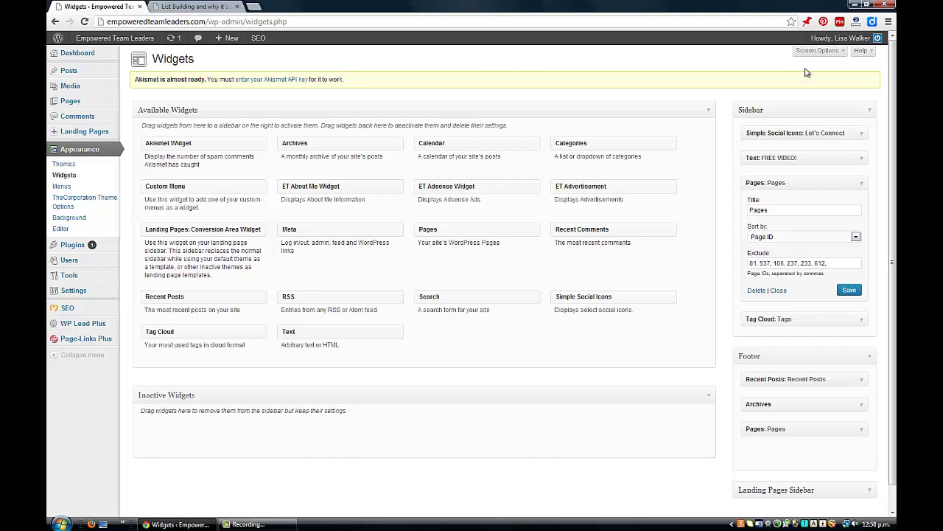
{"action": "left_click", "coordinate": [57, 103]}
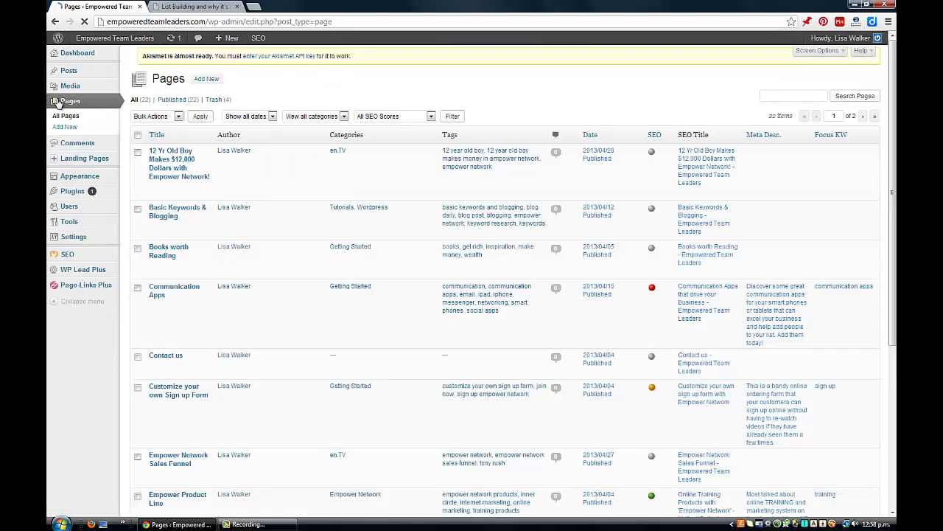
{"action": "scroll", "coordinate": [328, 236], "scroll_direction": "down", "scroll_amount": 3}
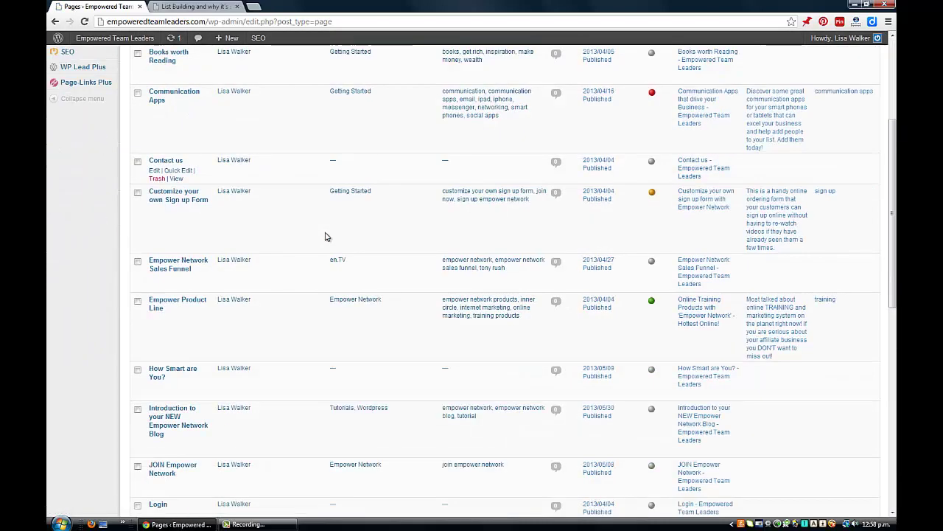
{"action": "scroll", "coordinate": [327, 235], "scroll_direction": "down", "scroll_amount": 2}
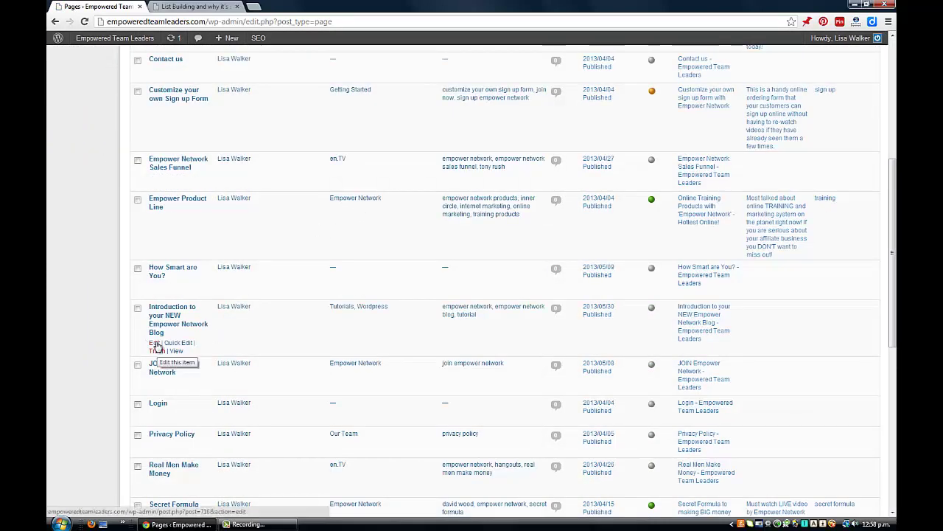
{"action": "left_click", "coordinate": [156, 344]}
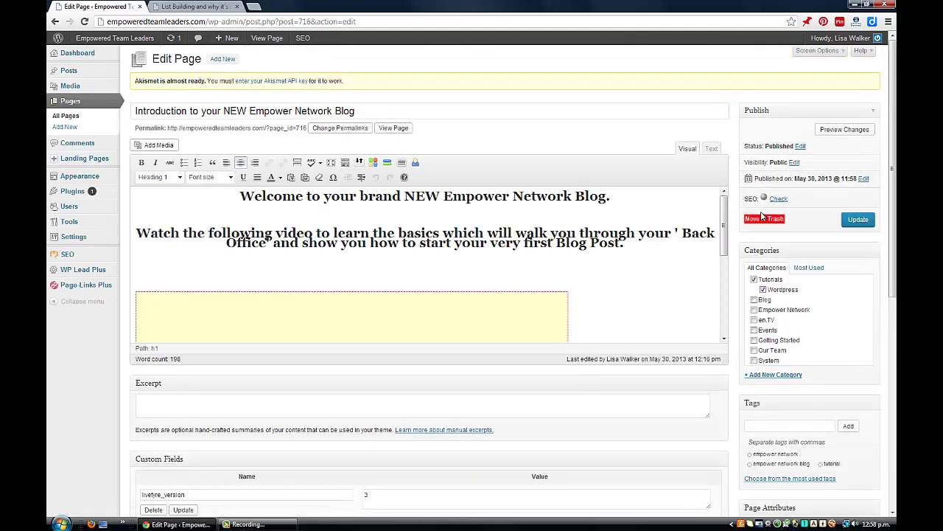
{"action": "scroll", "coordinate": [776, 206], "scroll_direction": "down", "scroll_amount": 2}
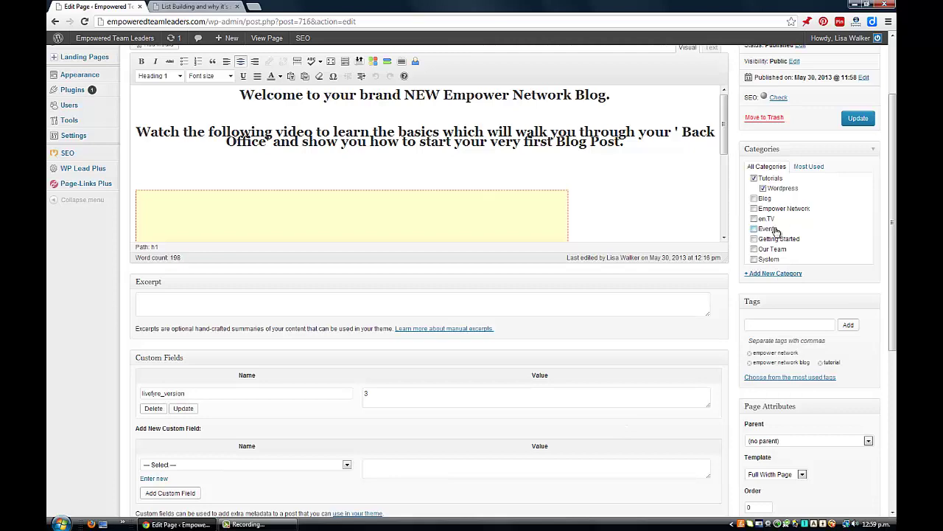
{"action": "left_click", "coordinate": [218, 5]}
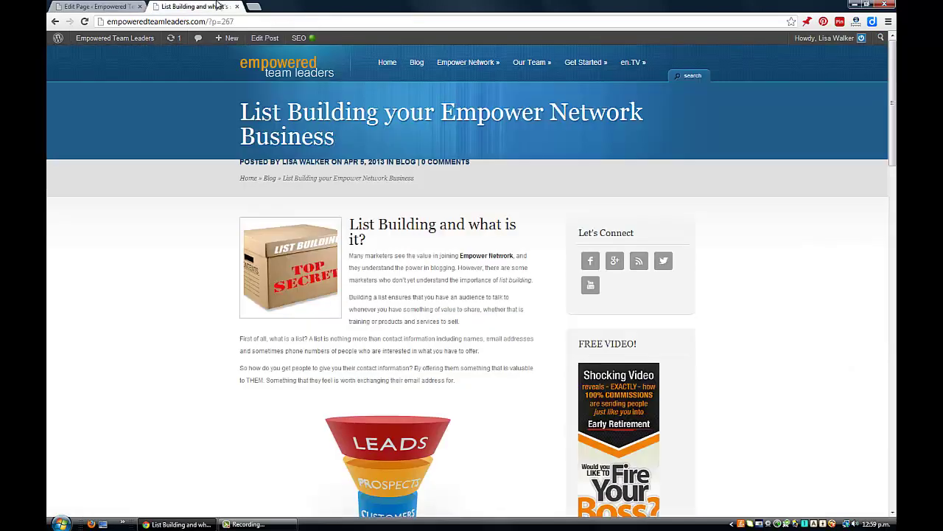
{"action": "mouse_move", "coordinate": [602, 63]}
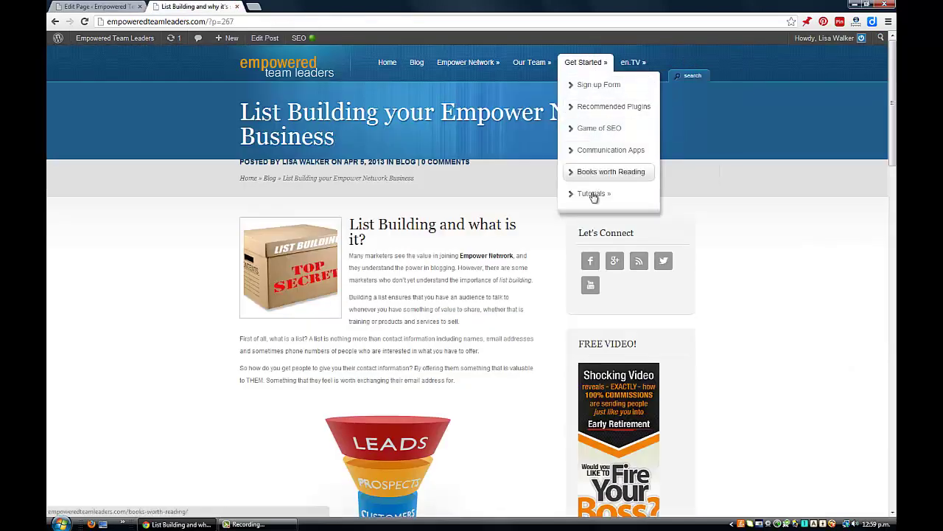
{"action": "mouse_move", "coordinate": [592, 196]}
{"action": "mouse_move", "coordinate": [695, 194]}
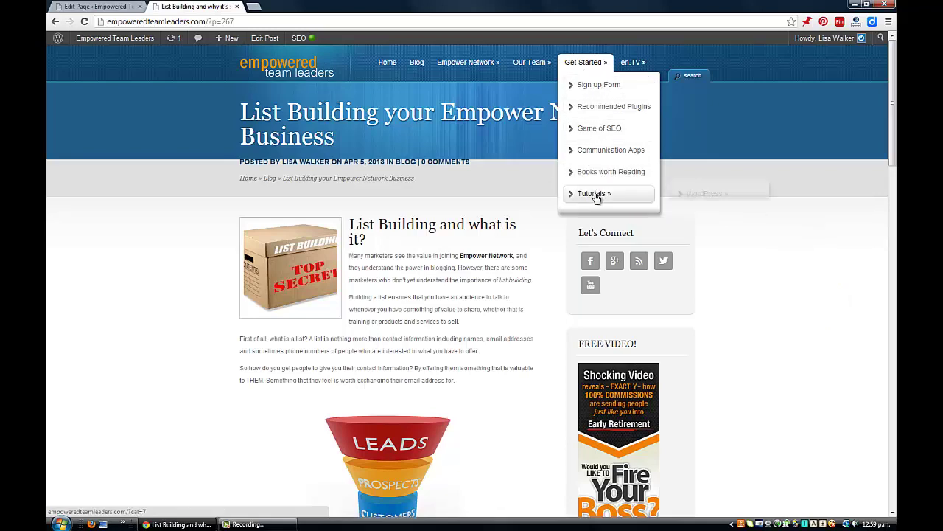
{"action": "left_click", "coordinate": [92, 6]}
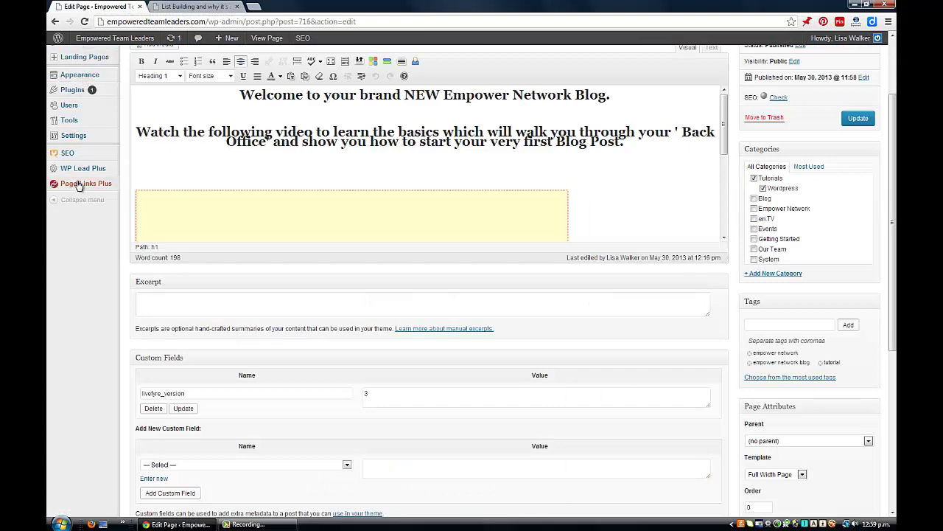
{"action": "scroll", "coordinate": [79, 185], "scroll_direction": "up", "scroll_amount": 2}
Step: Scroll through the 12 installed plugins, including the active Ninja Pages, Categories, and Tags
{"action": "mouse_move", "coordinate": [75, 193]}
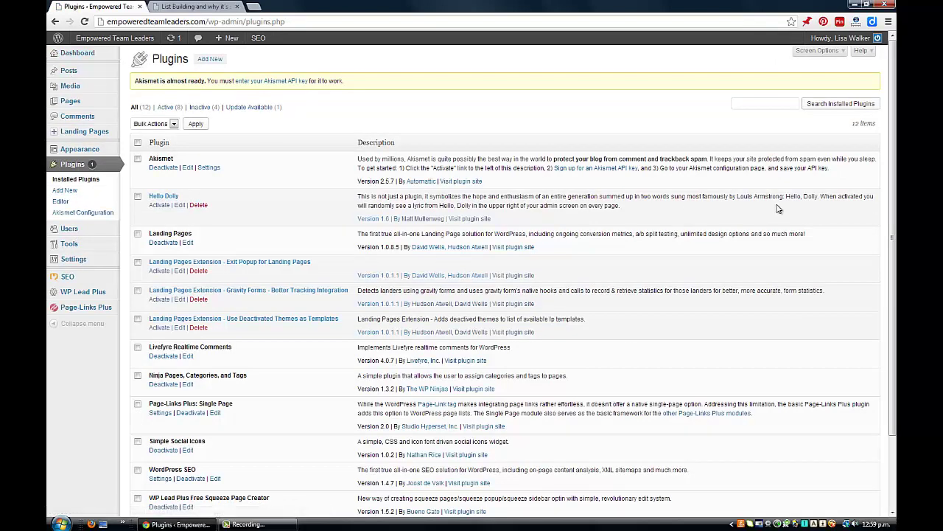
{"action": "scroll", "coordinate": [612, 148], "scroll_direction": "down", "scroll_amount": 1}
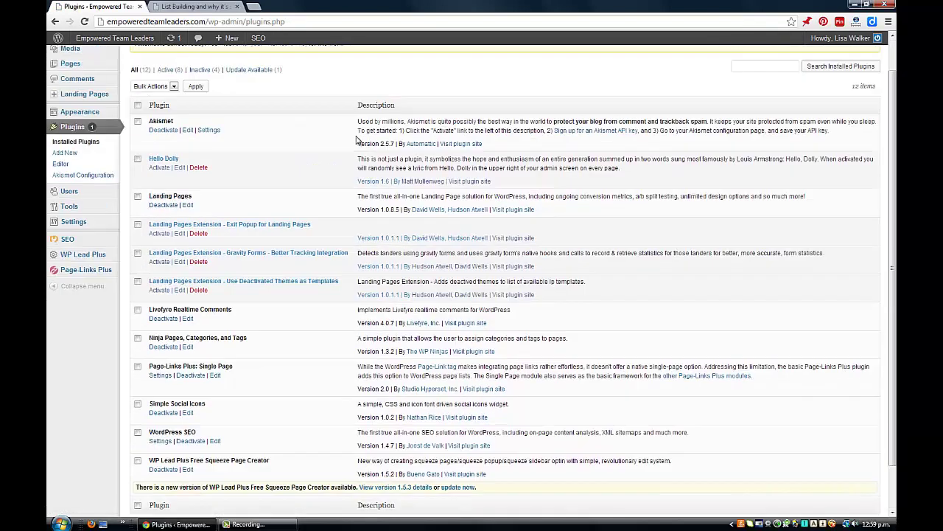
{"action": "scroll", "coordinate": [640, 202], "scroll_direction": "down", "scroll_amount": 2}
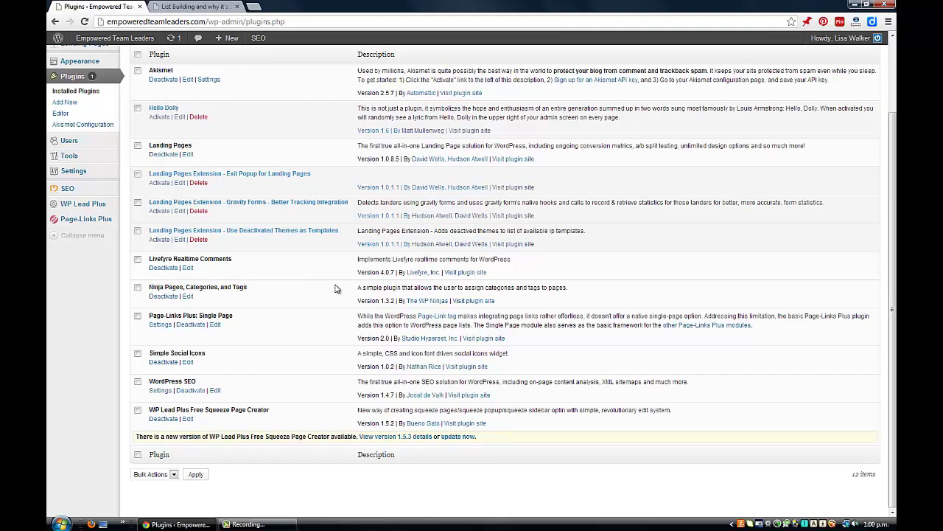
{"action": "scroll", "coordinate": [261, 295], "scroll_direction": "up", "scroll_amount": 2}
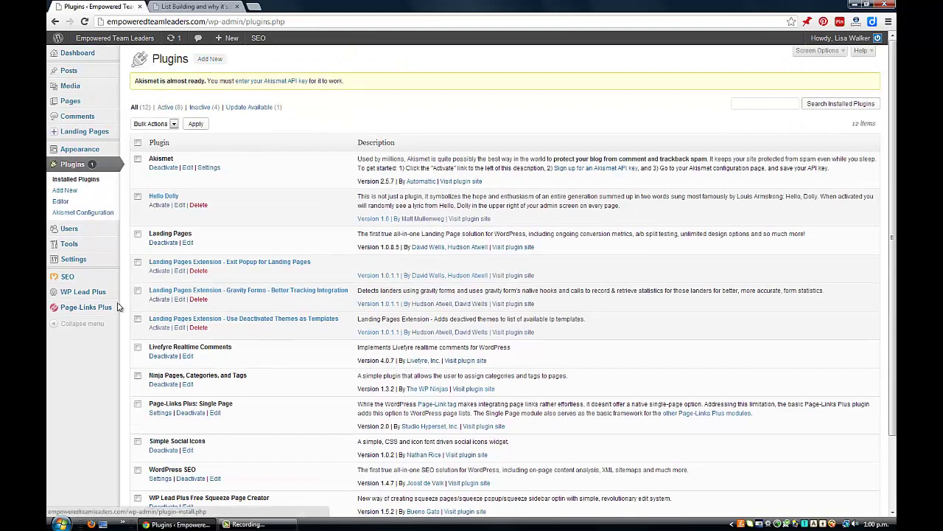
Step: Search new plugins for 'ninja pages' to confirm Ninja Page Categories and Tags, then show Posts
{"action": "left_click", "coordinate": [210, 59]}
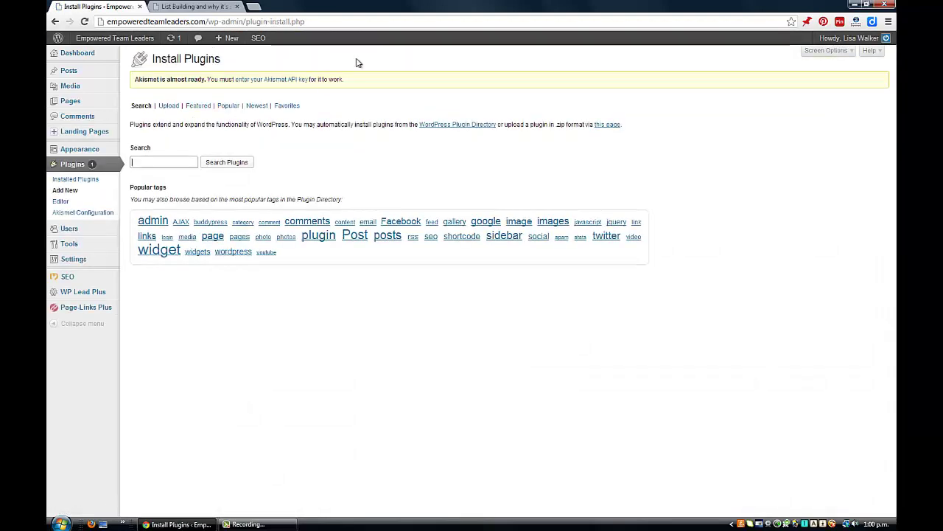
{"action": "type", "text": "ninja pagesw"}
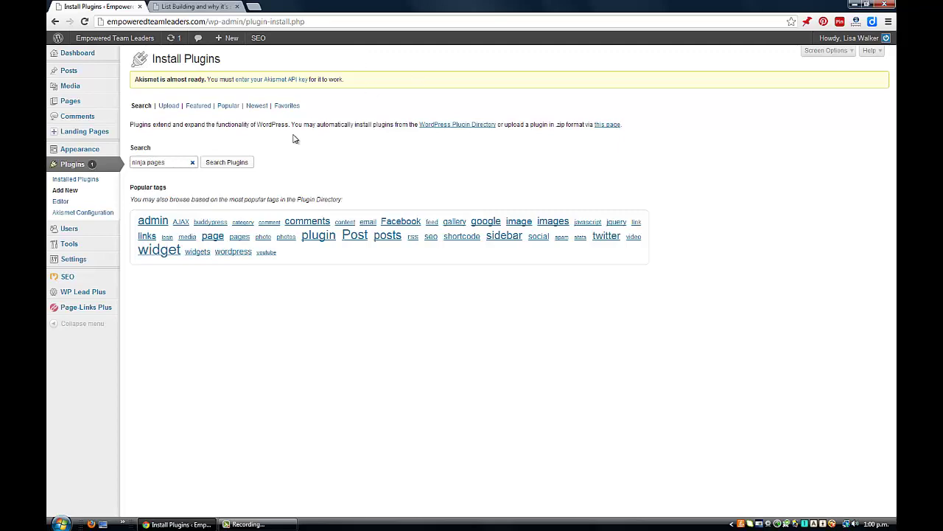
{"action": "left_click", "coordinate": [221, 163]}
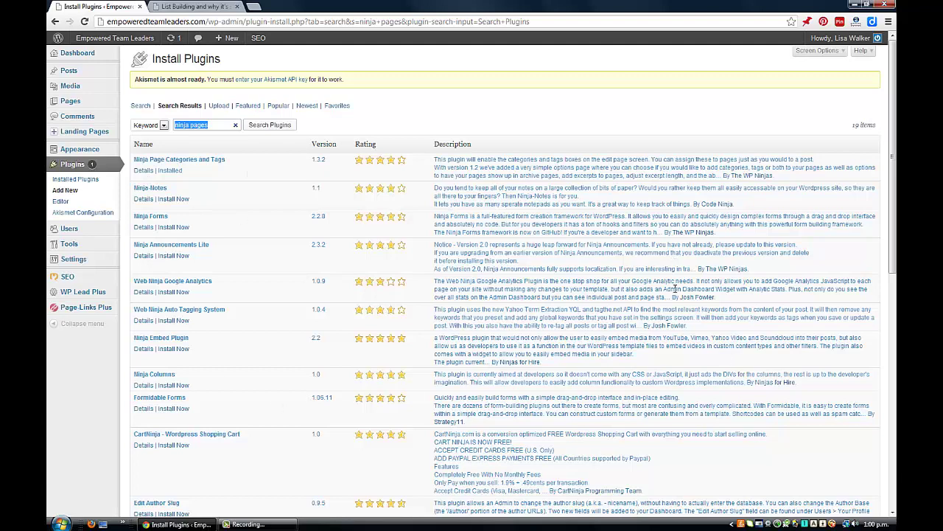
{"action": "mouse_move", "coordinate": [66, 75]}
{"action": "left_click", "coordinate": [66, 75]}
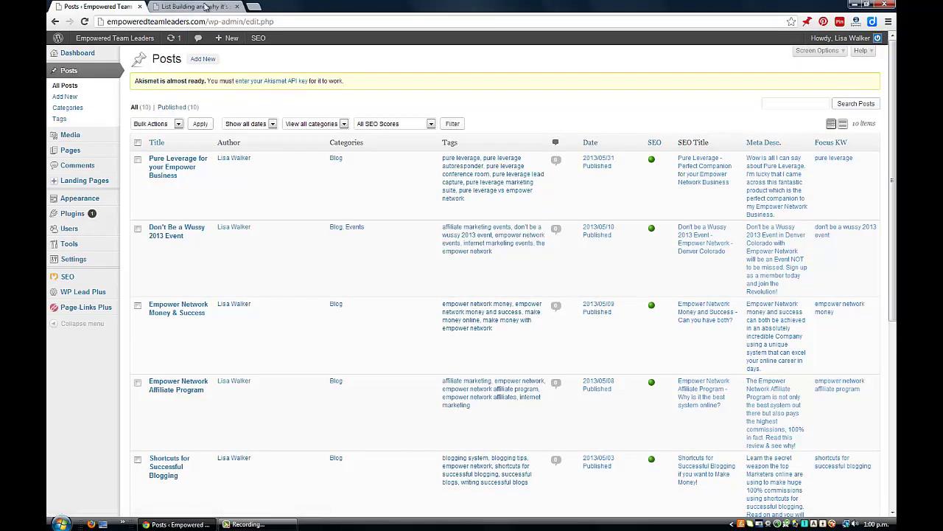
Step: On the live List Building post, check the Get Started navigation menu's items
{"action": "left_click", "coordinate": [203, 6]}
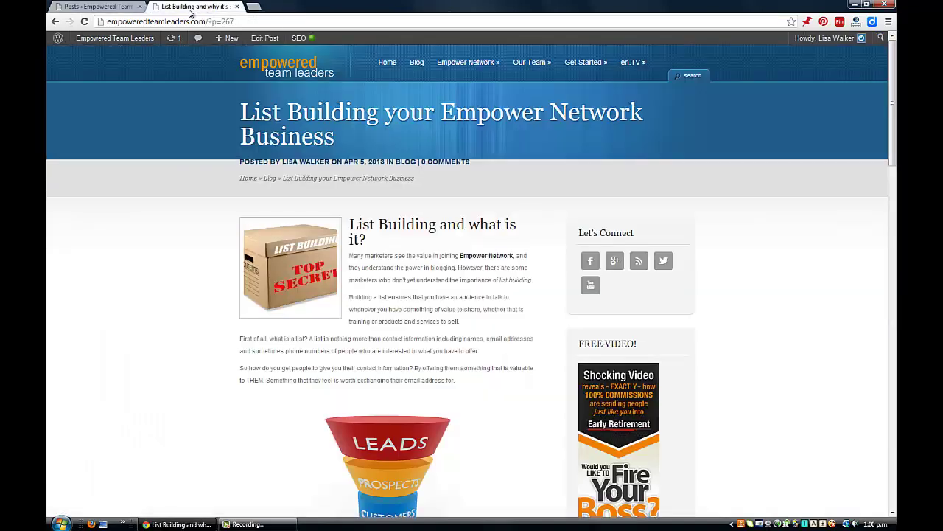
{"action": "mouse_move", "coordinate": [583, 62]}
{"action": "mouse_move", "coordinate": [652, 196]}
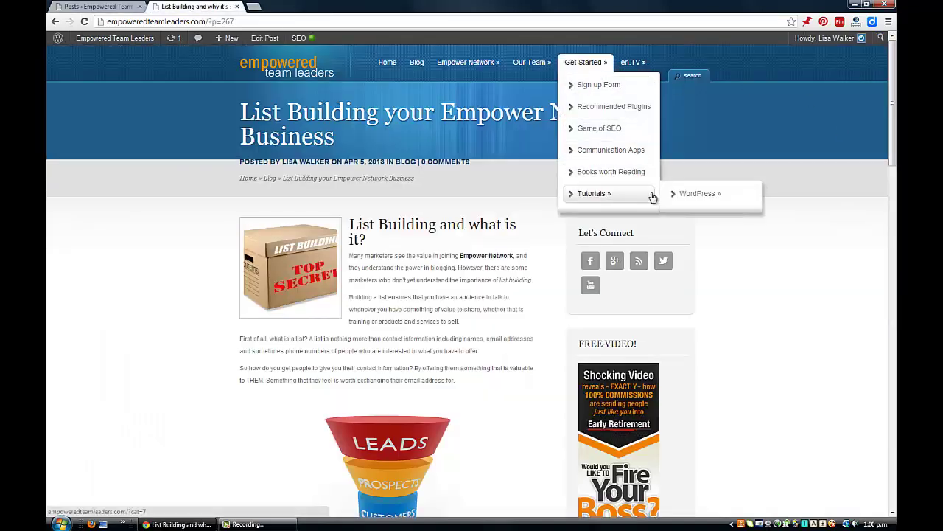
{"action": "mouse_move", "coordinate": [718, 195]}
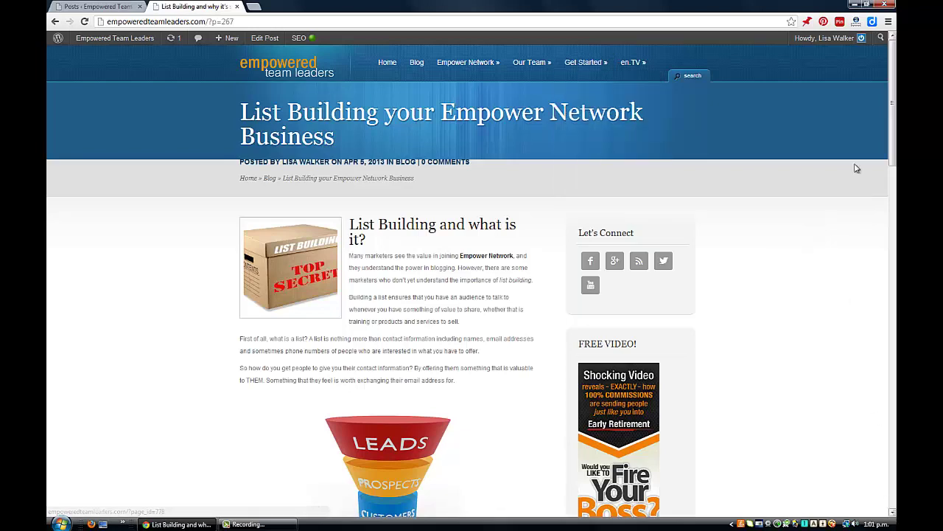
Step: Compare with the admin Posts list, then check the live post's six-page footer Pages list
{"action": "left_click", "coordinate": [80, 5]}
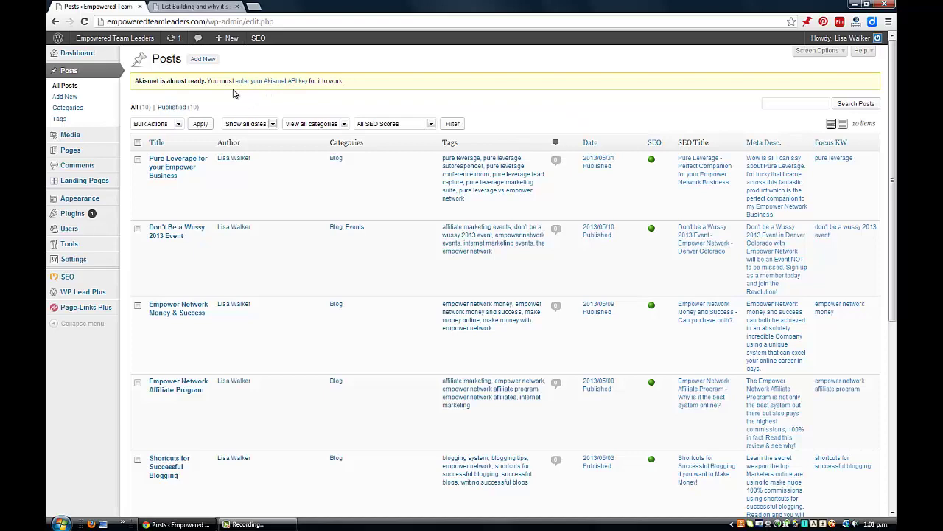
{"action": "left_click", "coordinate": [214, 7]}
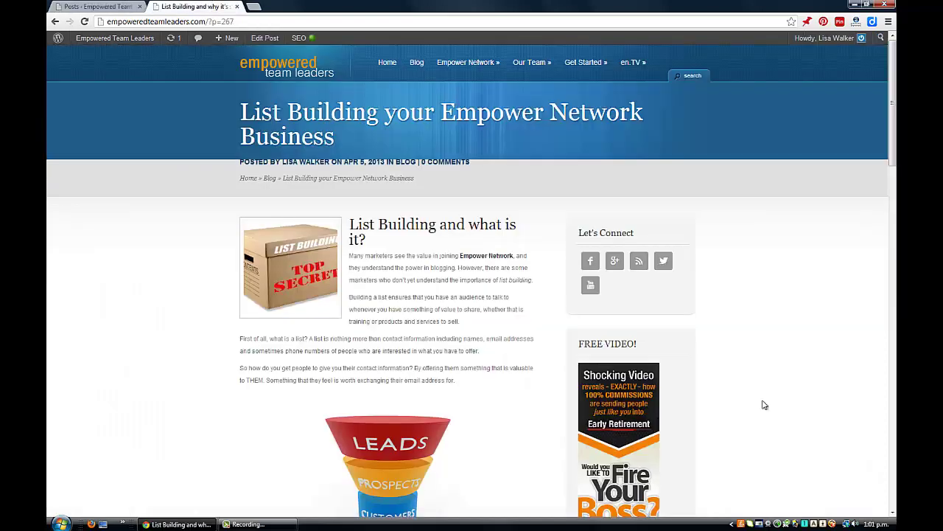
{"action": "scroll", "coordinate": [816, 329], "scroll_direction": "down", "scroll_amount": 4}
{"action": "scroll", "coordinate": [816, 329], "scroll_direction": "down", "scroll_amount": 15}
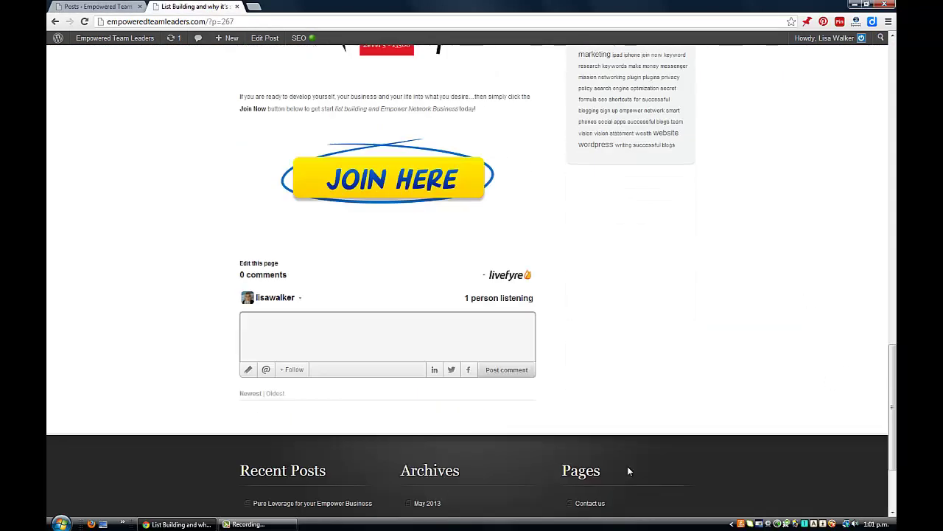
{"action": "scroll", "coordinate": [687, 451], "scroll_direction": "down", "scroll_amount": 2}
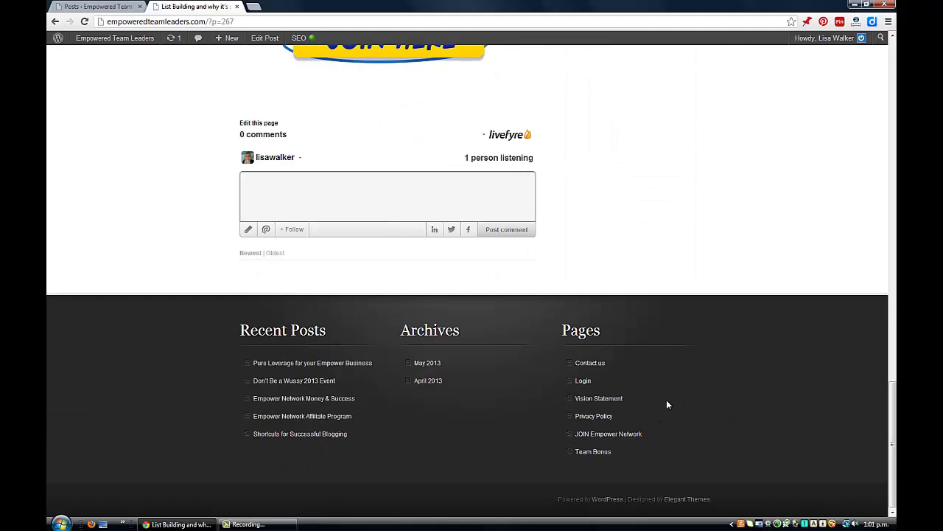
{"action": "scroll", "coordinate": [813, 416], "scroll_direction": "up", "scroll_amount": 17}
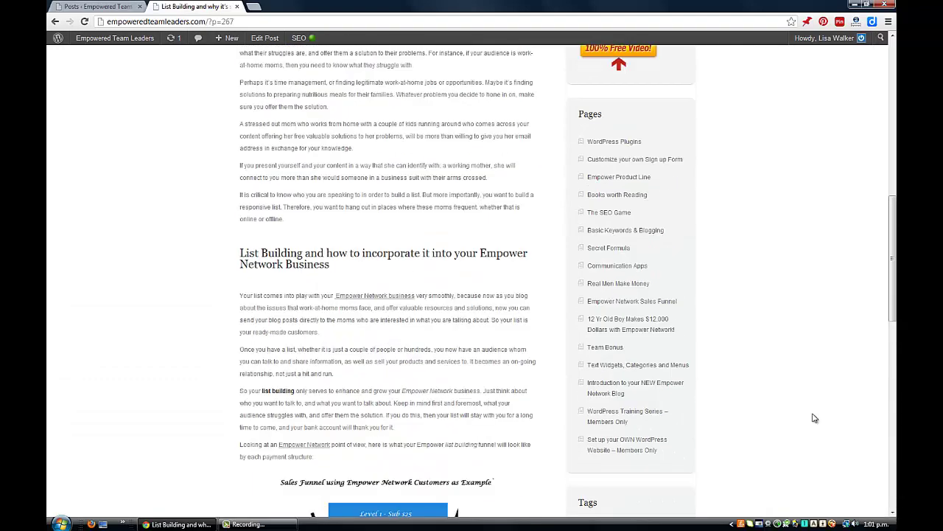
{"action": "scroll", "coordinate": [814, 418], "scroll_direction": "up", "scroll_amount": 5}
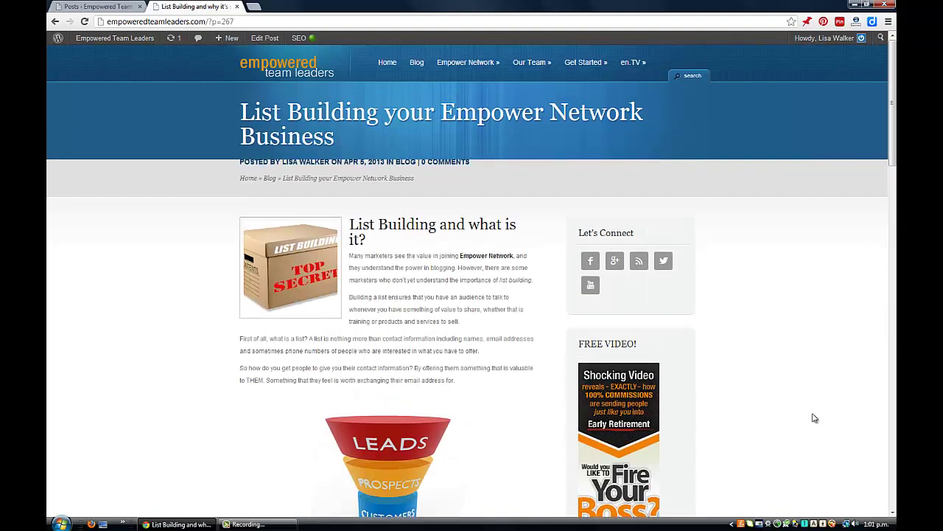